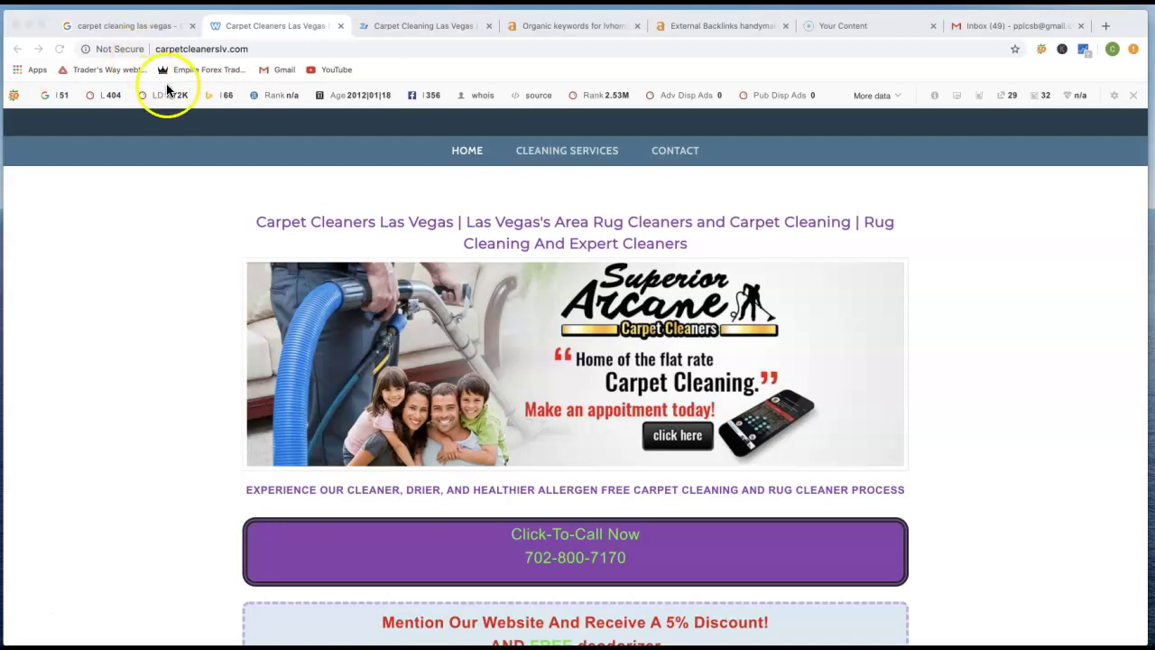
# - Scroll down and back up through the currently open web page
pyautogui.scroll(-2, 624, 358)
pyautogui.scroll(-5, 623, 359)
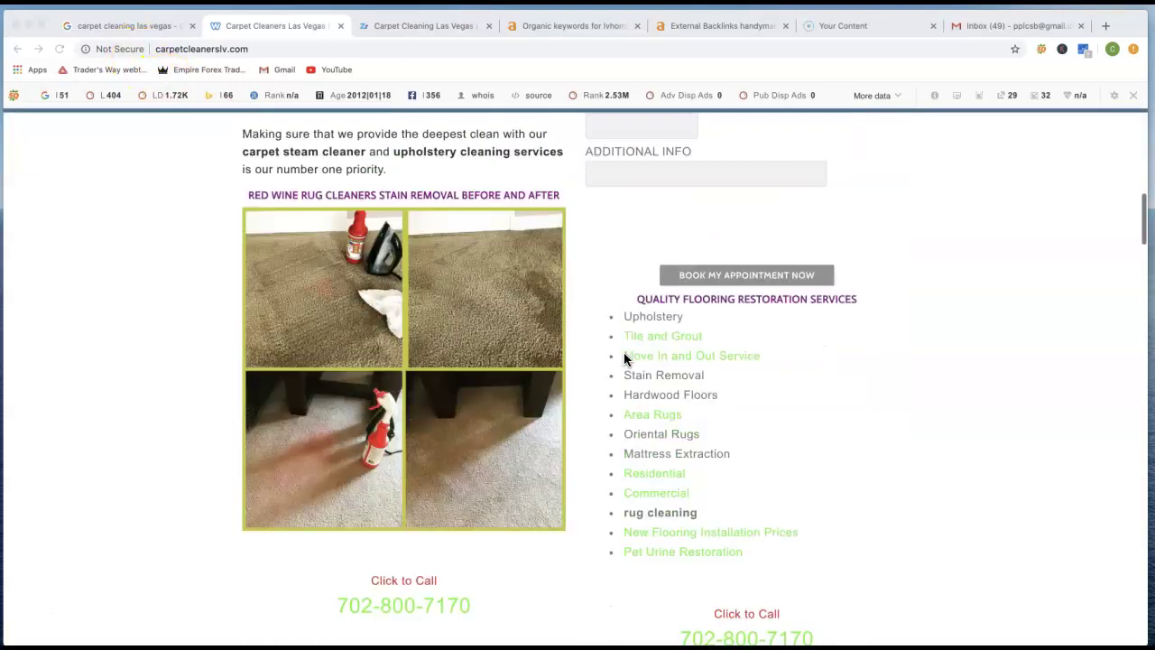
pyautogui.scroll(-5, 624, 358)
pyautogui.scroll(-3, 624, 359)
pyautogui.scroll(-5, 624, 359)
pyautogui.scroll(-1, 624, 358)
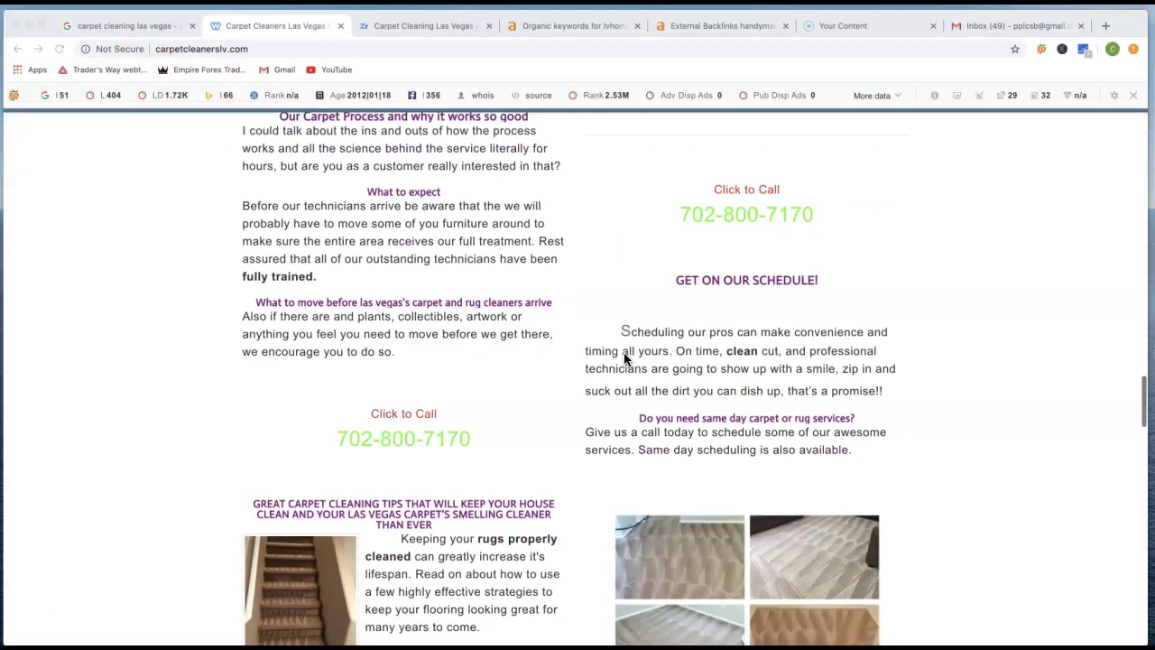
pyautogui.scroll(-4, 624, 359)
pyautogui.scroll(-5, 623, 358)
pyautogui.scroll(-5, 627, 359)
pyautogui.scroll(4, 627, 360)
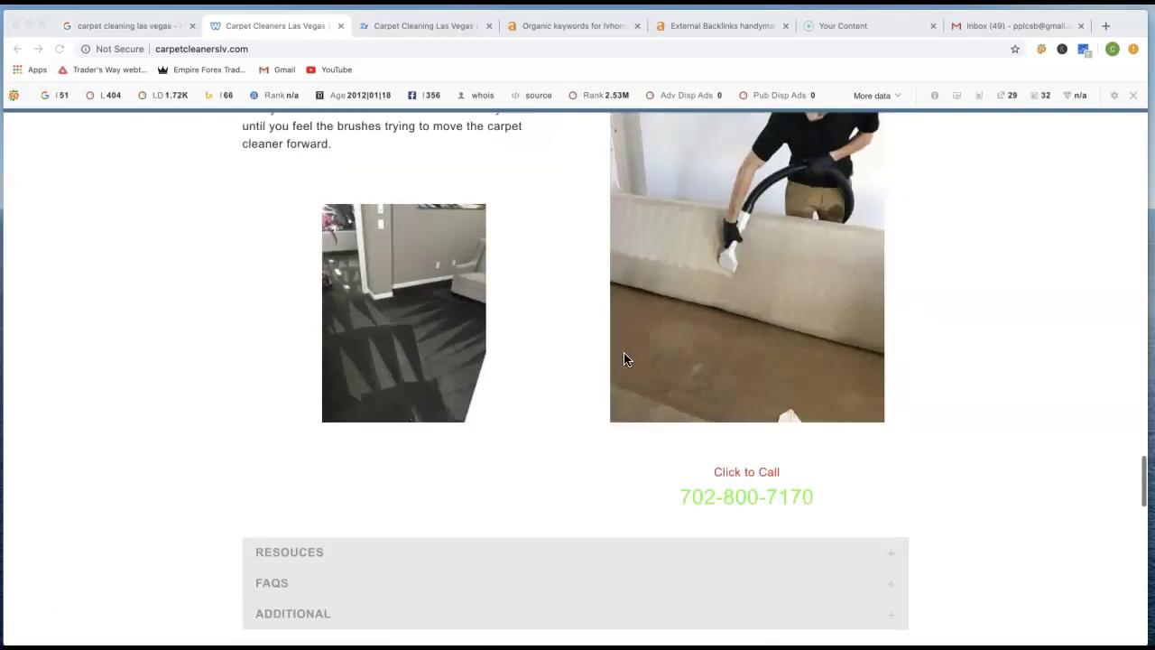
pyautogui.scroll(2, 626, 359)
pyautogui.scroll(5, 626, 359)
pyautogui.scroll(5, 624, 359)
pyautogui.scroll(5, 623, 359)
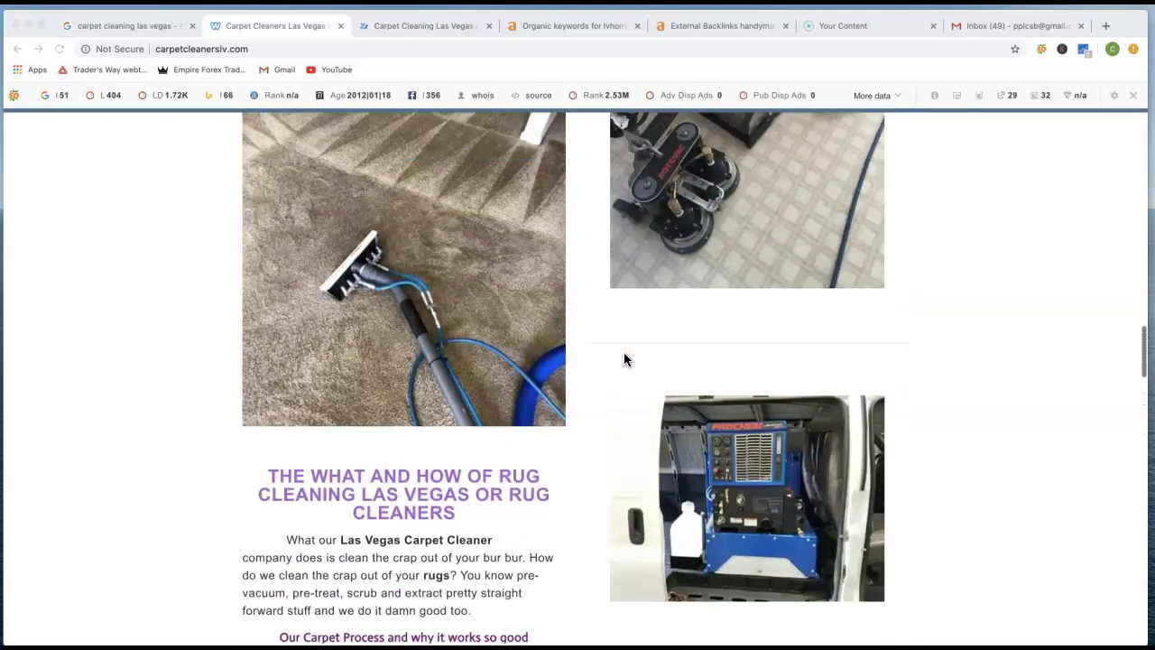
pyautogui.scroll(5, 624, 359)
pyautogui.scroll(4, 624, 358)
pyautogui.scroll(5, 624, 358)
pyautogui.scroll(5, 624, 358)
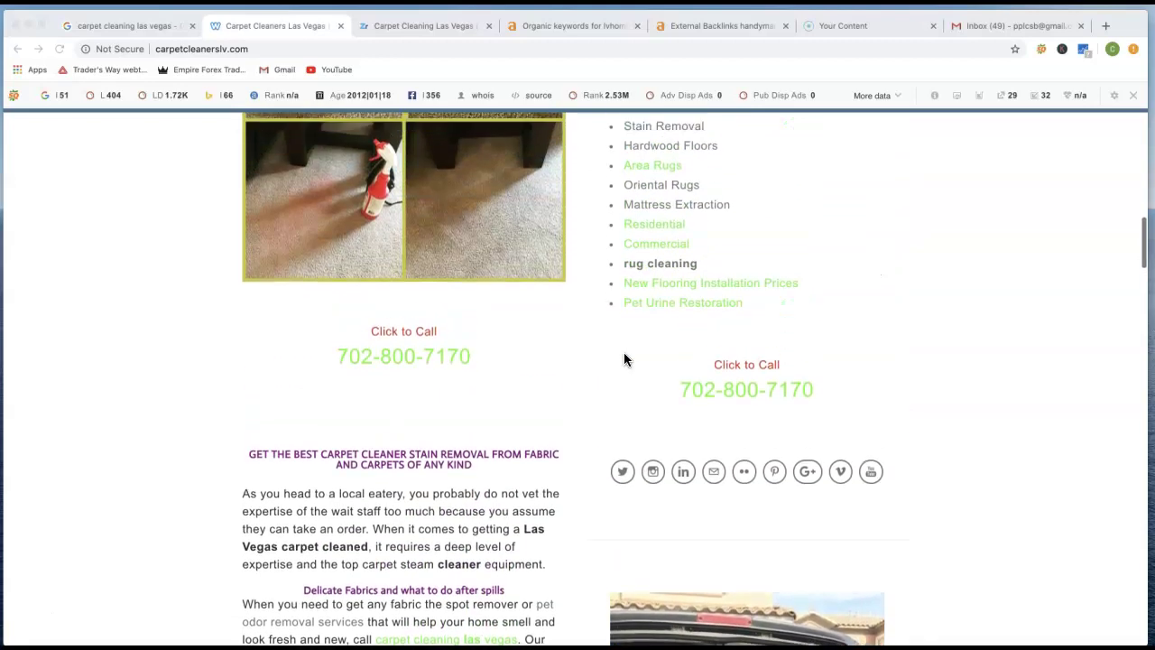
pyautogui.scroll(5, 623, 358)
pyautogui.scroll(5, 624, 359)
pyautogui.scroll(3, 624, 358)
pyautogui.scroll(-1, 624, 359)
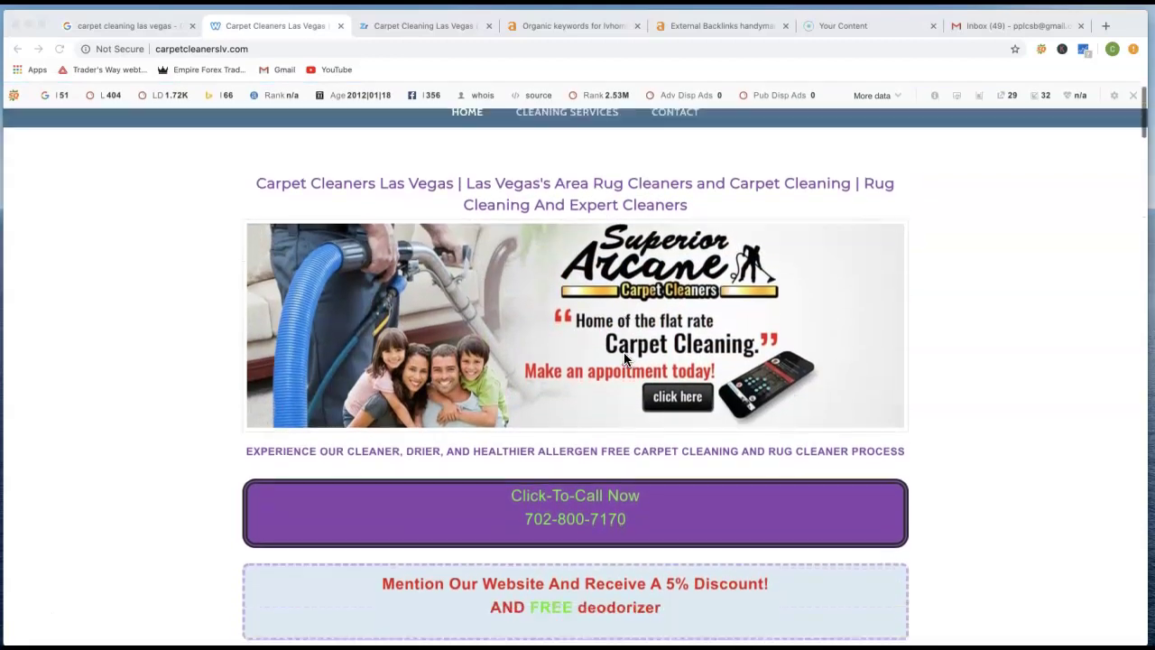
pyautogui.scroll(-10, 624, 358)
pyautogui.scroll(-5, 624, 359)
pyautogui.scroll(-10, 625, 359)
pyautogui.scroll(-10, 624, 358)
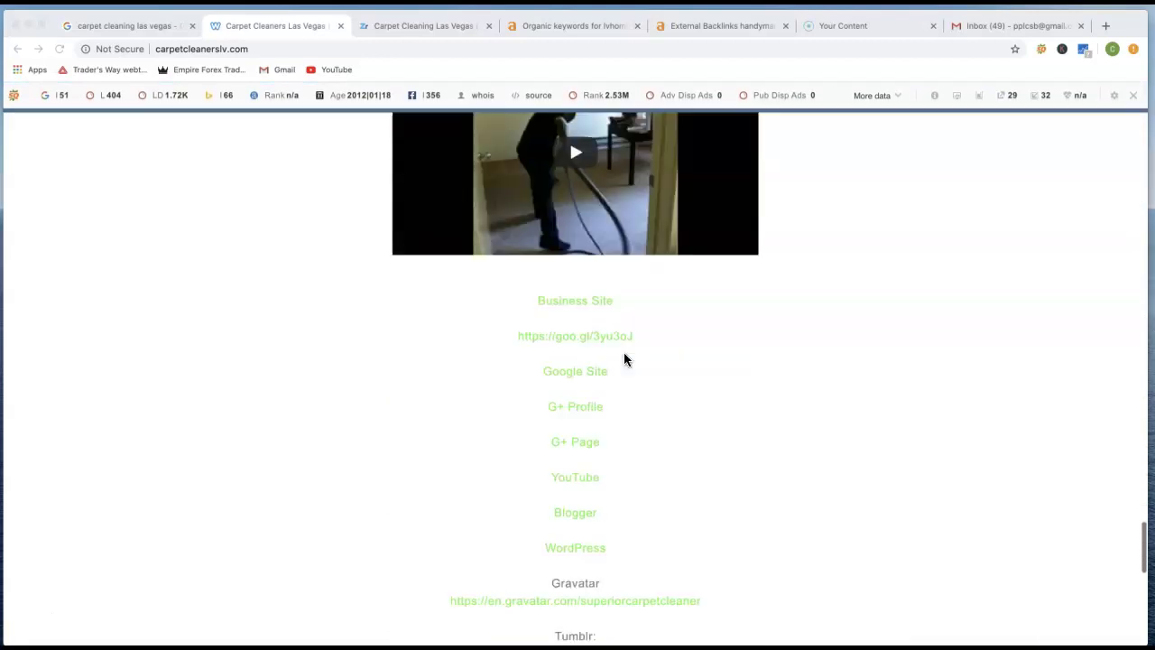
pyautogui.scroll(-10, 625, 358)
pyautogui.scroll(-2, 625, 358)
pyautogui.scroll(5, 642, 282)
pyautogui.scroll(10, 641, 281)
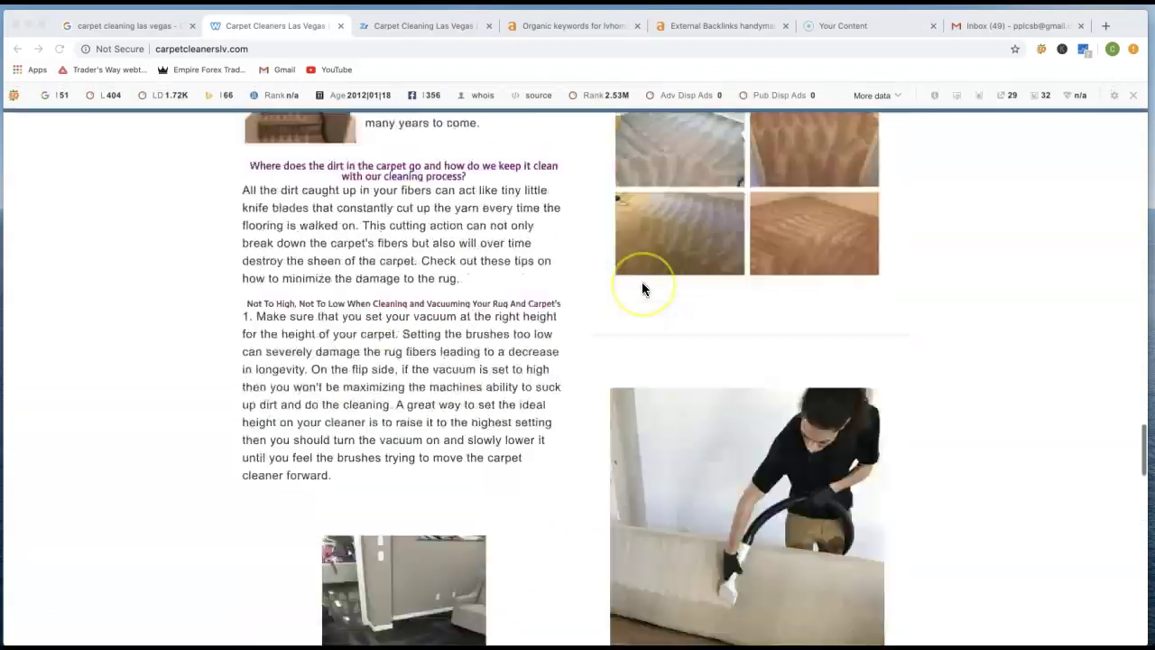
pyautogui.scroll(1, 642, 281)
pyautogui.scroll(2, 642, 282)
pyautogui.scroll(5, 643, 288)
pyautogui.scroll(5, 643, 288)
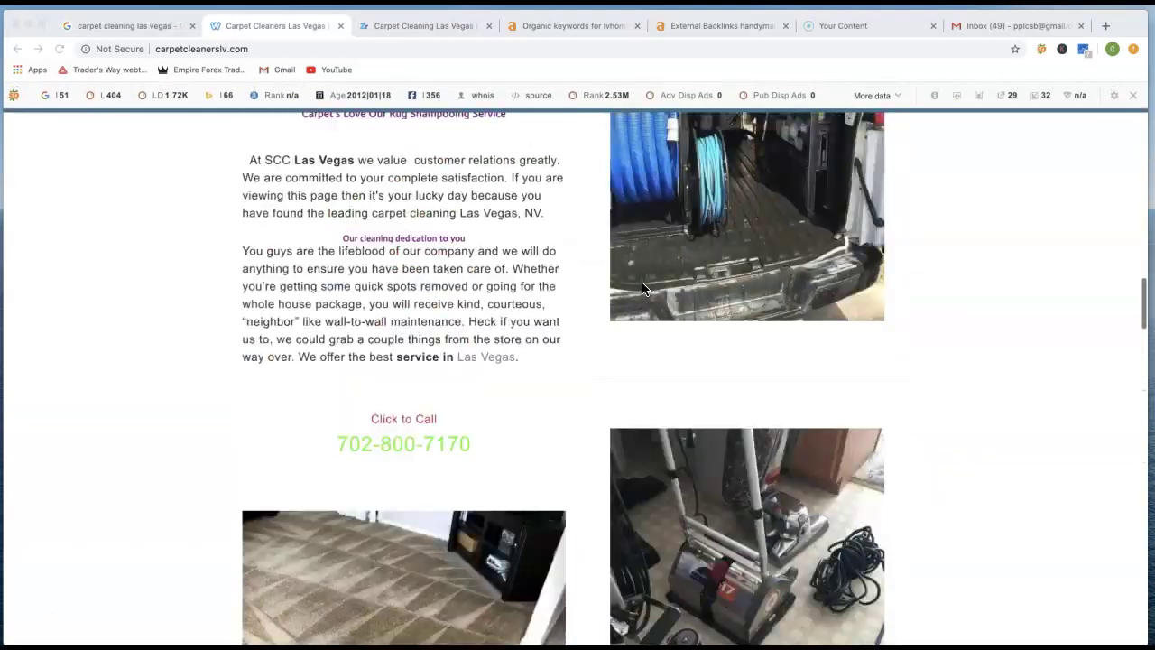
pyautogui.scroll(5, 643, 288)
pyautogui.scroll(5, 642, 288)
pyautogui.scroll(10, 641, 282)
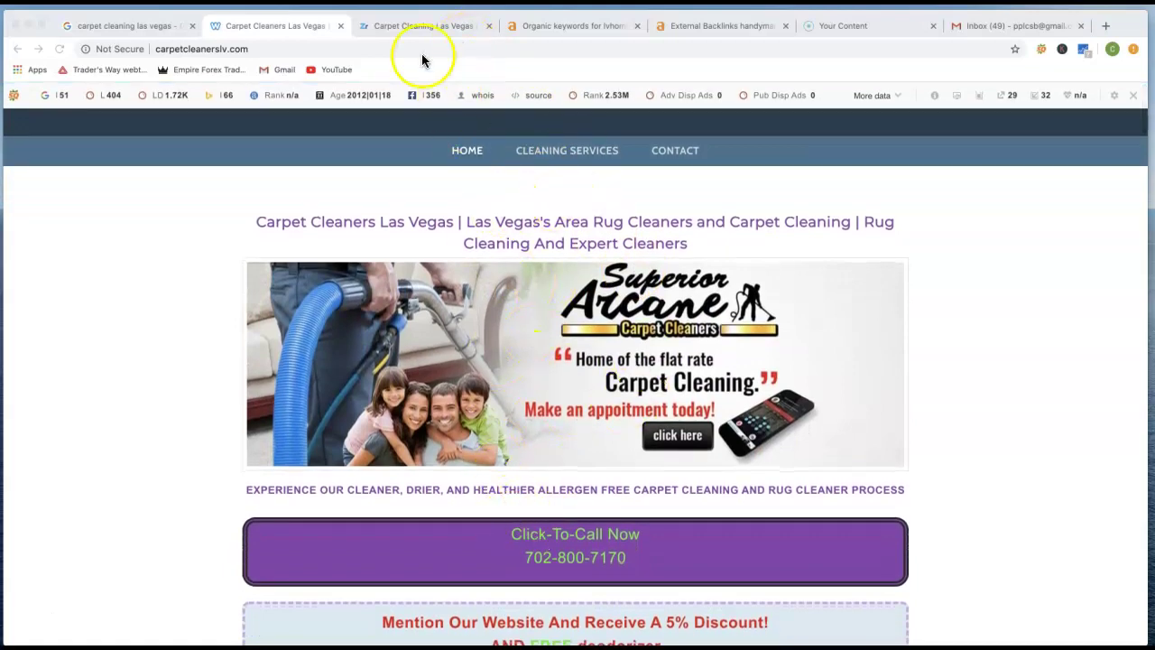
# - Browse the Zerorez Las Vegas homepage to its contact section, then back to 'We're Open!'
pyautogui.click(413, 28)
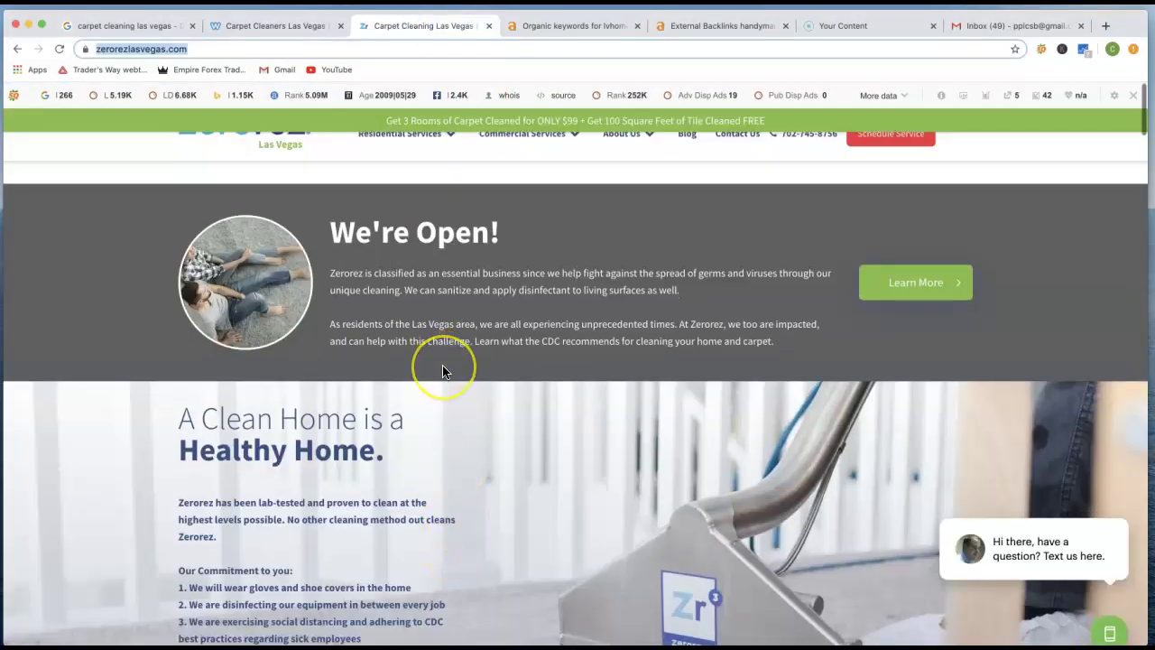
pyautogui.scroll(-3, 442, 364)
pyautogui.scroll(-5, 442, 370)
pyautogui.scroll(-4, 442, 370)
pyautogui.scroll(-3, 442, 370)
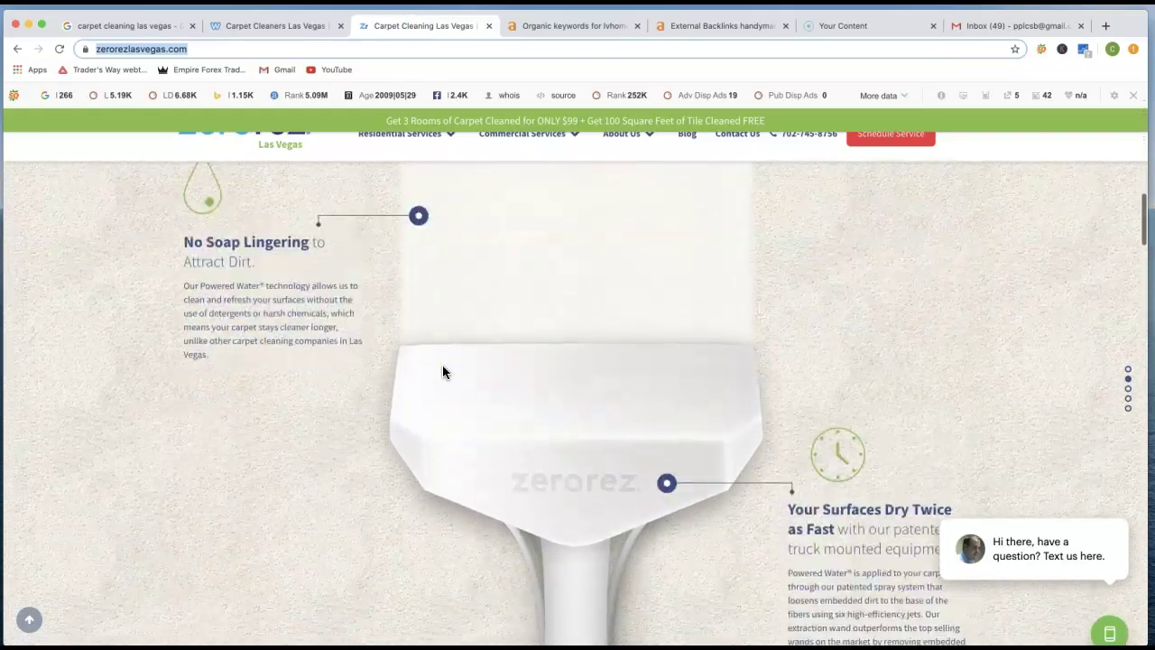
pyautogui.scroll(-4, 443, 370)
pyautogui.scroll(-4, 442, 370)
pyautogui.scroll(-4, 442, 370)
pyautogui.scroll(-3, 442, 370)
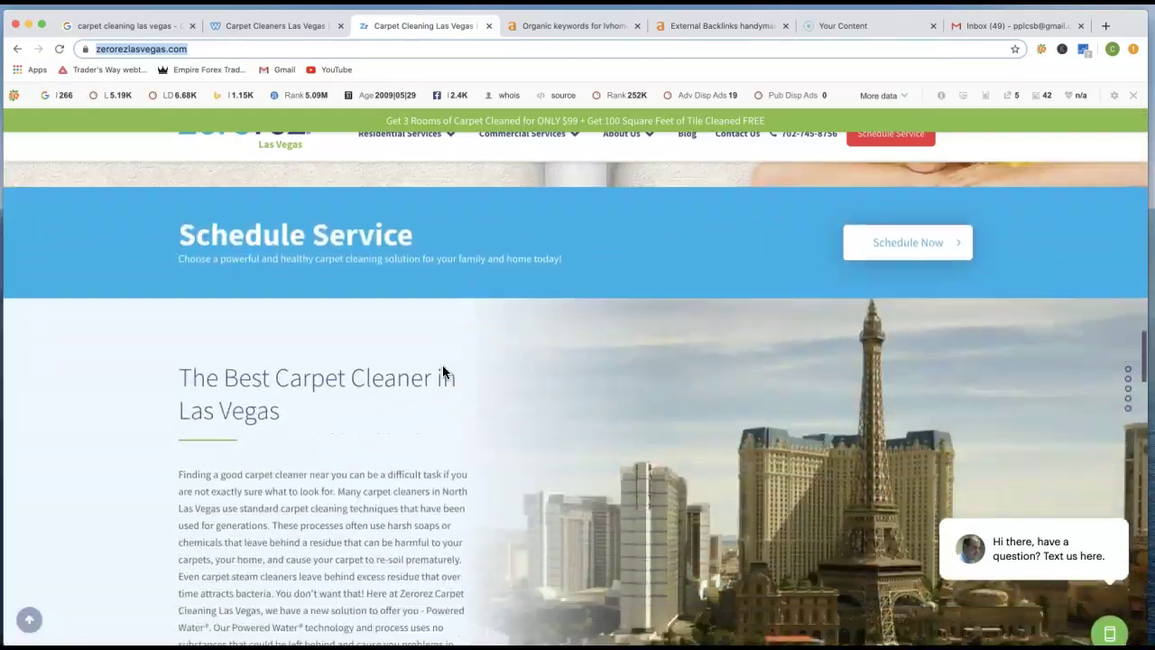
pyautogui.scroll(-5, 442, 370)
pyautogui.scroll(-3, 442, 370)
pyautogui.scroll(5, 443, 370)
pyautogui.scroll(1, 443, 370)
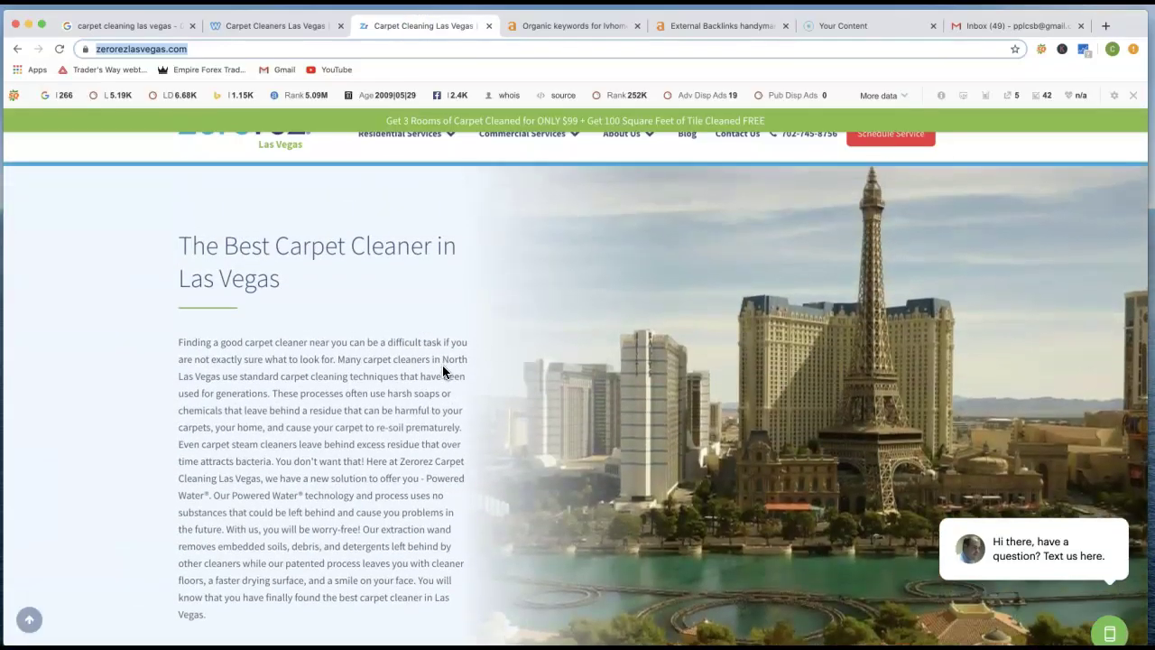
pyautogui.scroll(5, 442, 370)
pyautogui.scroll(5, 442, 371)
pyautogui.scroll(5, 443, 371)
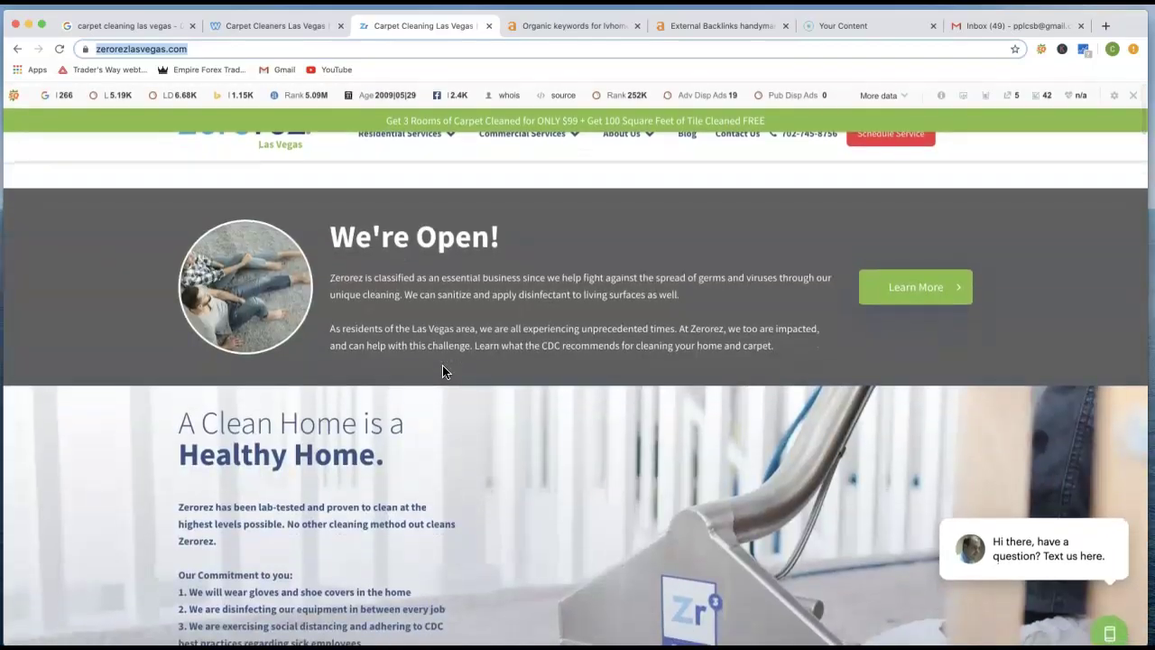
pyautogui.scroll(-5, 486, 397)
pyautogui.scroll(-8, 485, 397)
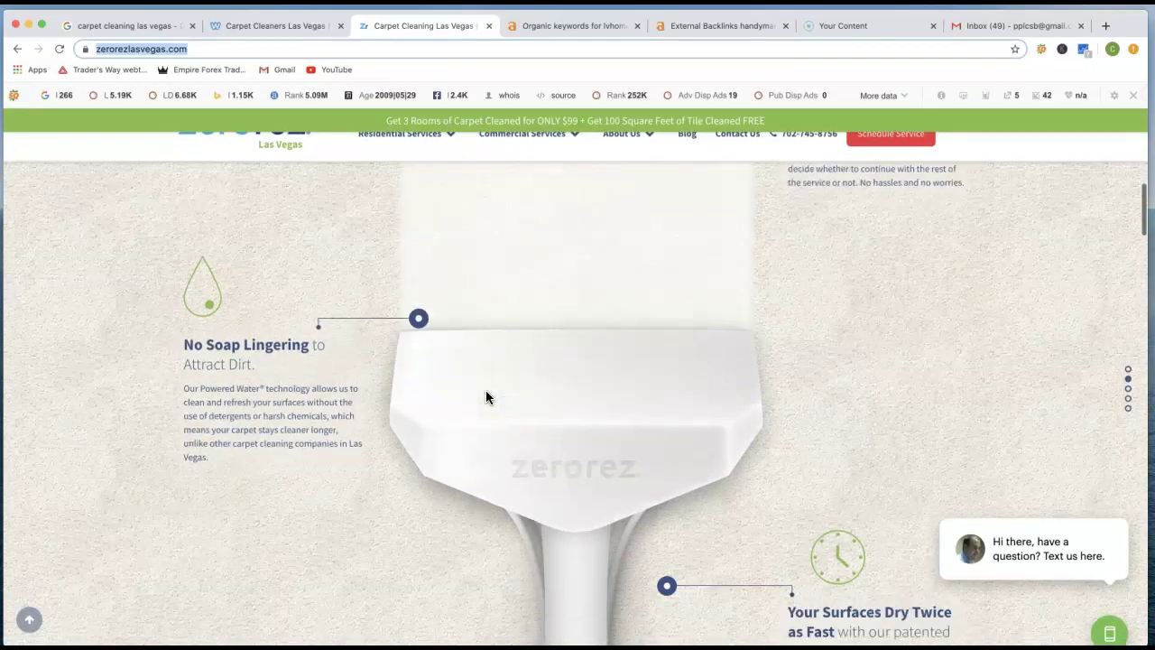
pyautogui.scroll(-3, 486, 397)
pyautogui.scroll(-3, 485, 397)
pyautogui.scroll(-3, 491, 359)
pyautogui.scroll(-3, 491, 359)
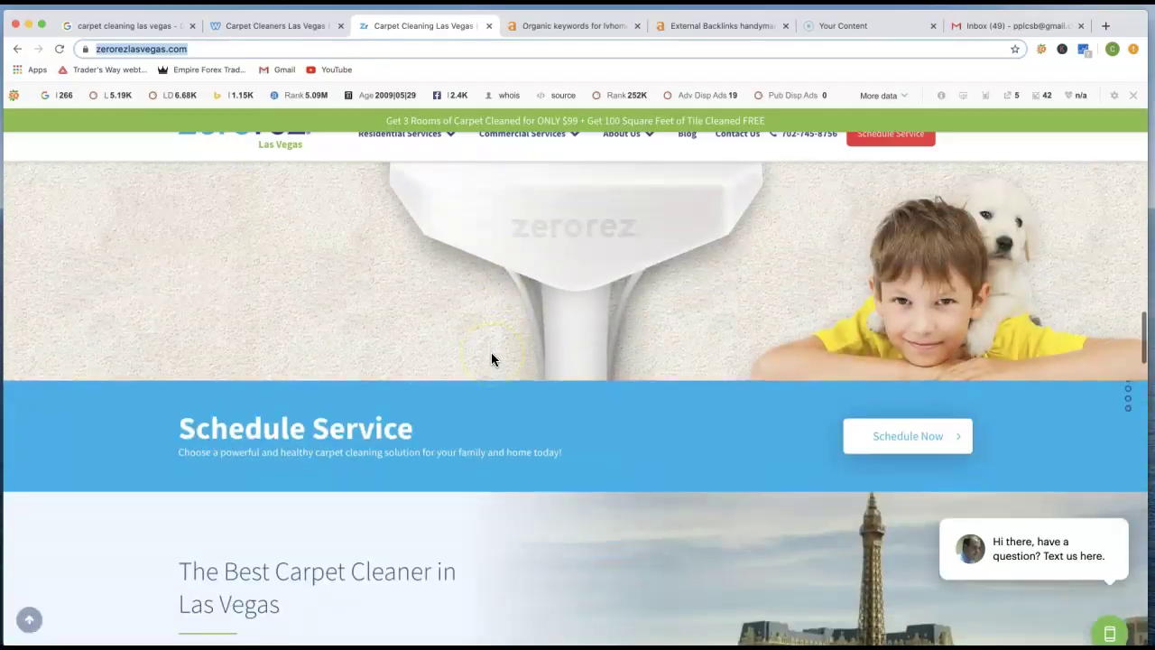
pyautogui.scroll(-4, 491, 360)
pyautogui.scroll(-3, 491, 360)
pyautogui.scroll(-5, 491, 359)
pyautogui.scroll(-4, 491, 360)
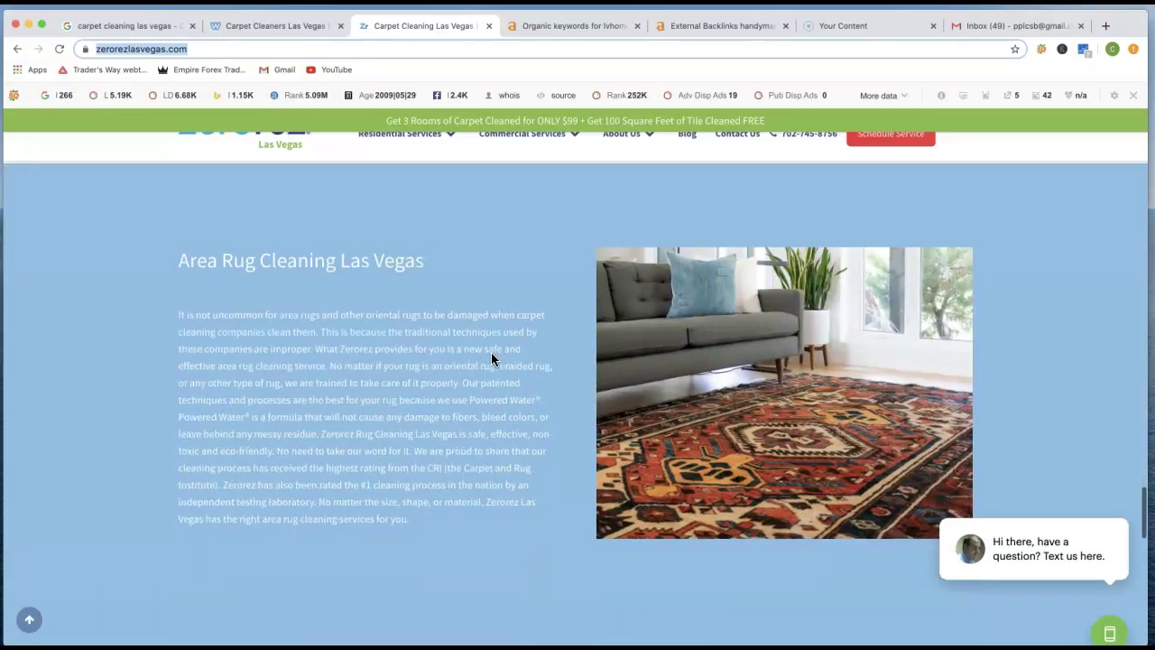
pyautogui.scroll(-4, 491, 359)
pyautogui.scroll(-4, 491, 359)
pyautogui.scroll(-5, 491, 359)
pyautogui.scroll(2, 491, 359)
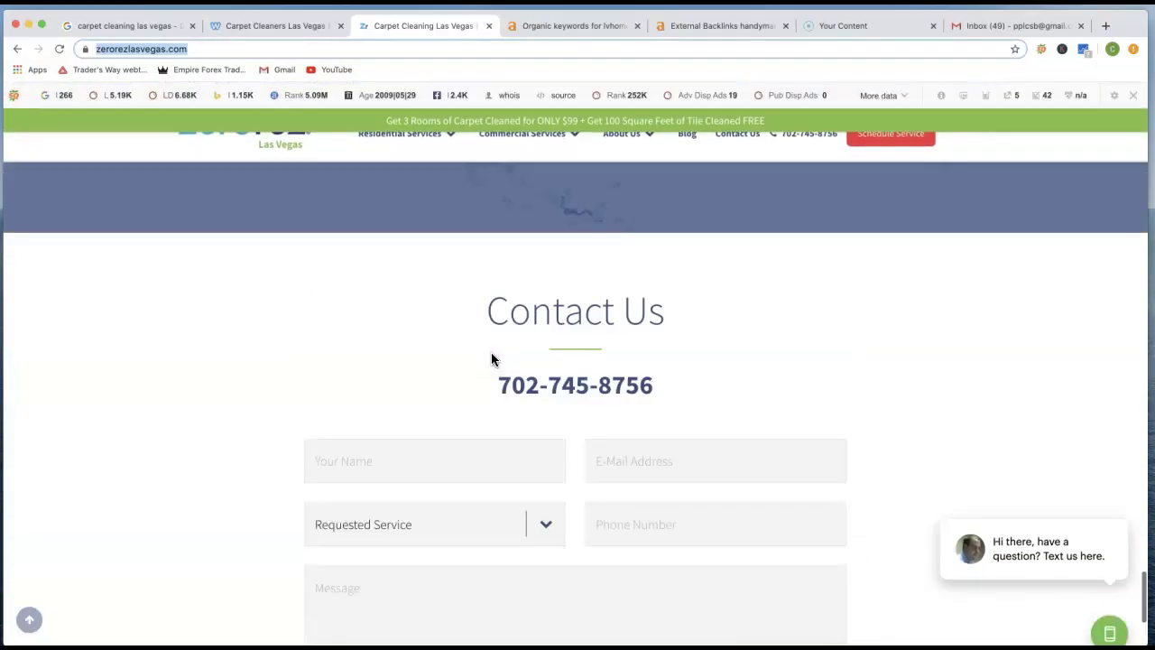
pyautogui.scroll(7, 491, 359)
pyautogui.scroll(5, 495, 341)
pyautogui.scroll(5, 496, 341)
pyautogui.scroll(5, 496, 341)
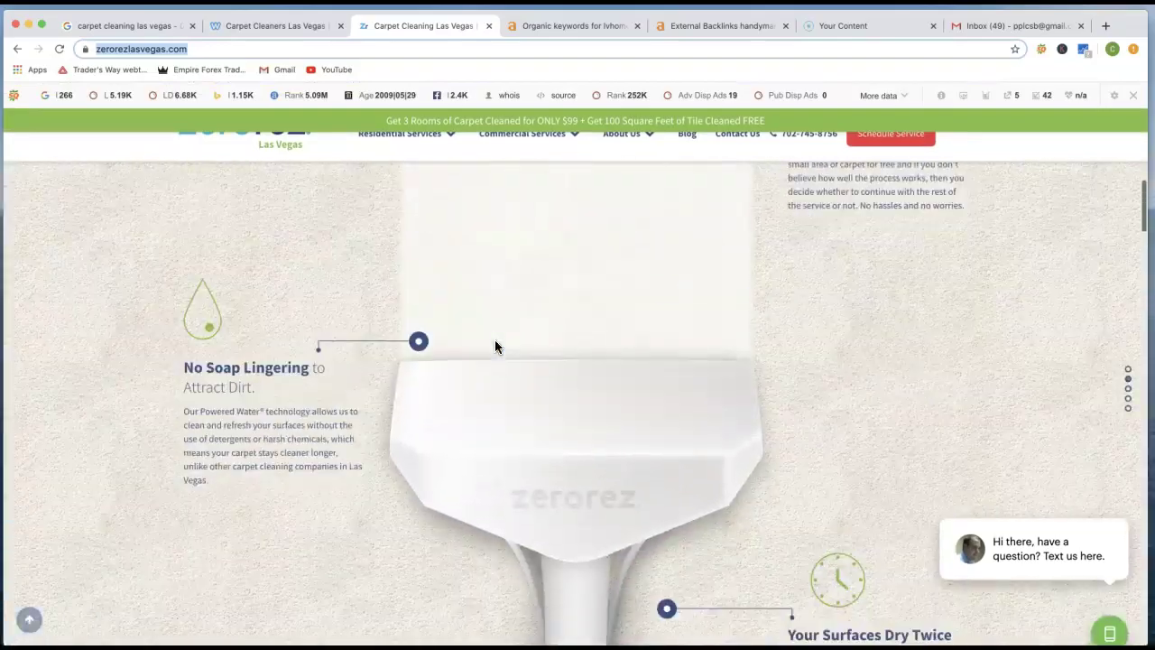
pyautogui.scroll(5, 495, 341)
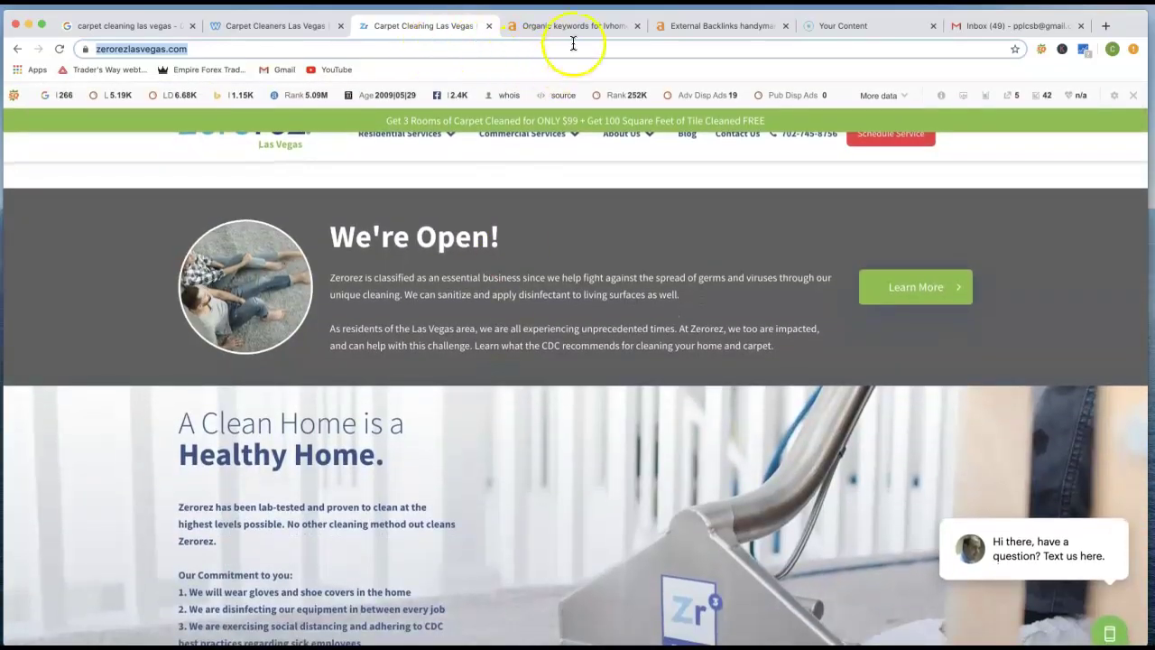
# - Review the Ahrefs keywords report, both businesses' websites, and the zerorezlasvegas.com Ahrefs overview in turn
pyautogui.click(582, 31)
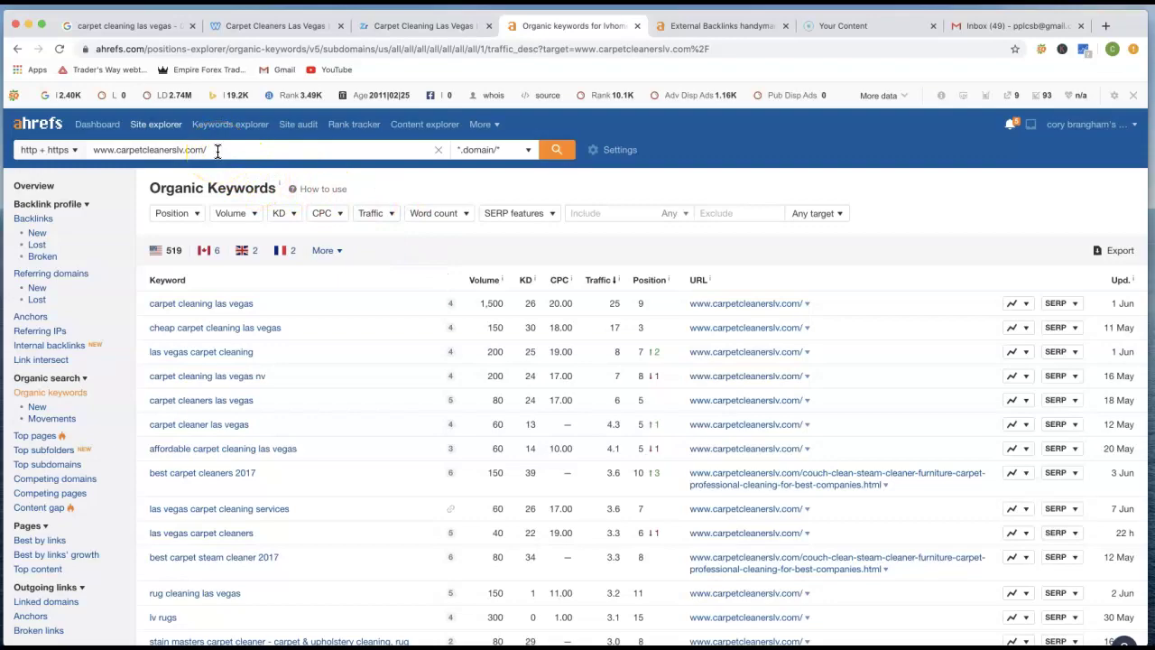
pyautogui.click(145, 25)
pyautogui.click(245, 25)
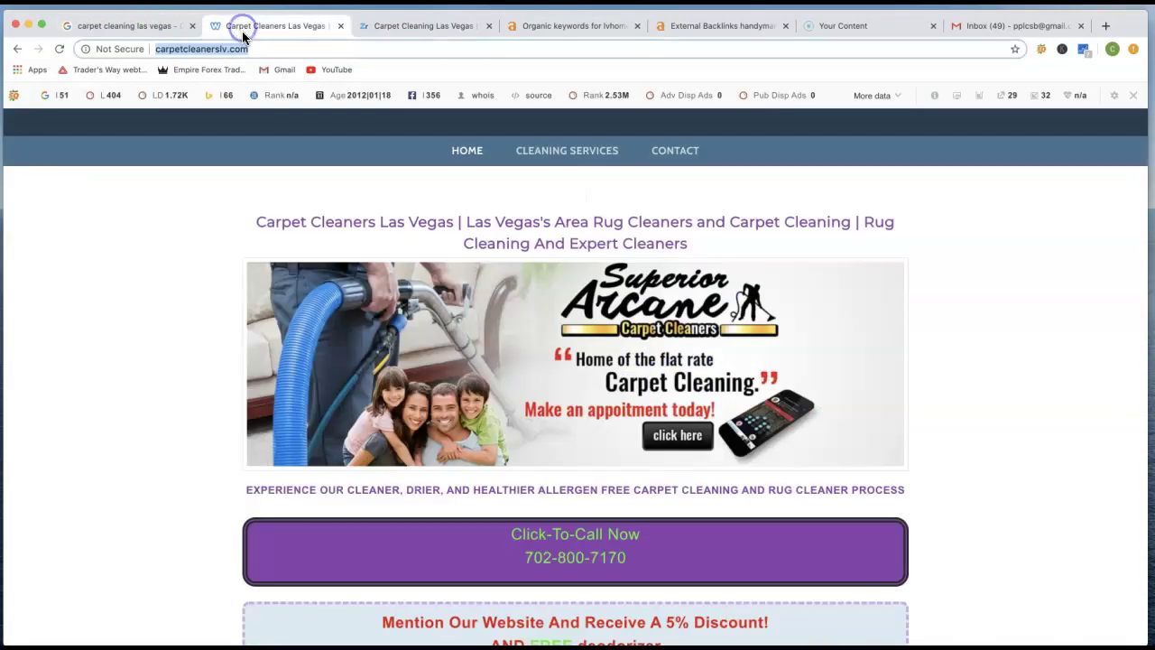
pyautogui.click(436, 30)
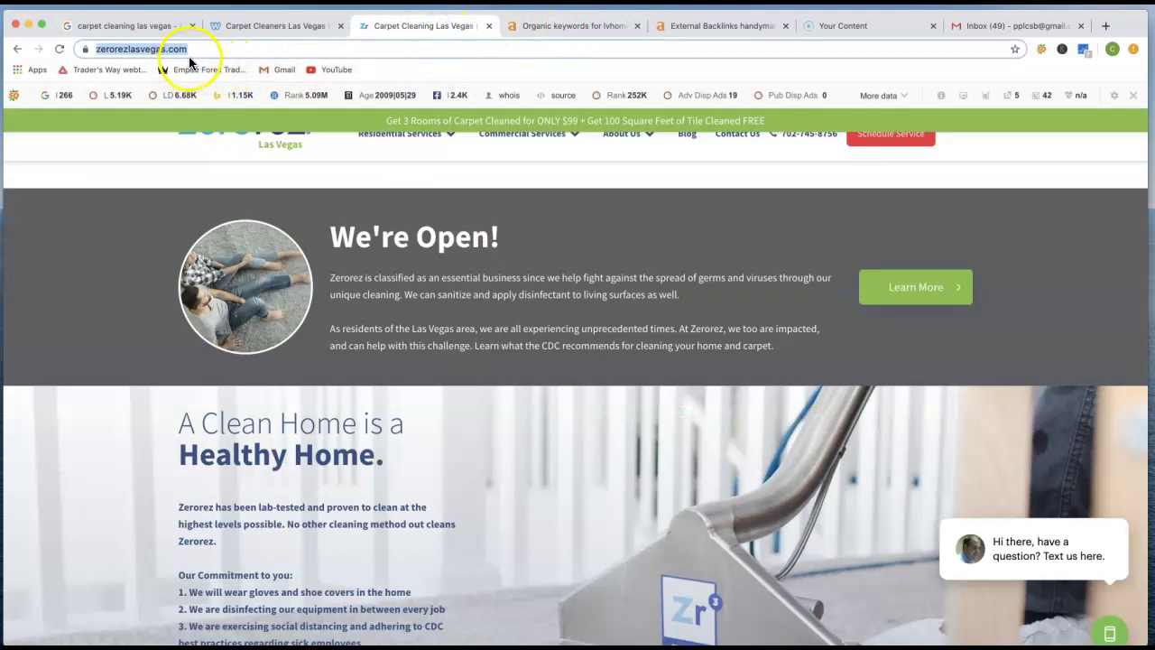
pyautogui.click(733, 26)
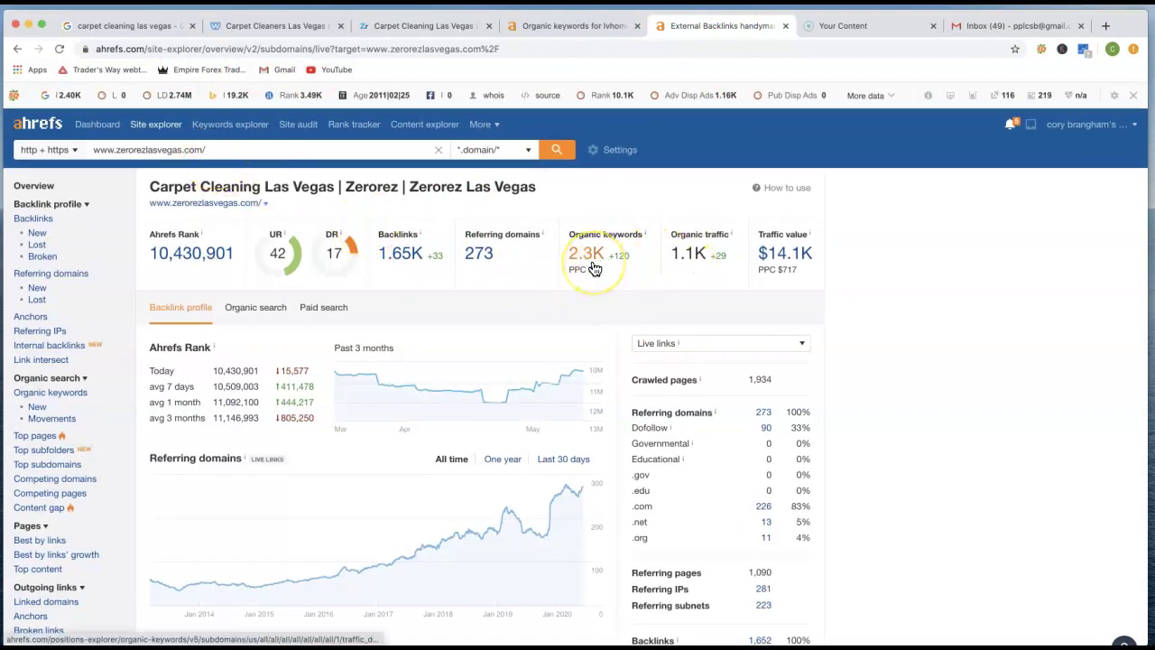
# - Compare carpetcleanerslv.com's overview (870 backlinks, 215 domains) with Zerorez's (1.65K, 273)
pyautogui.click(607, 28)
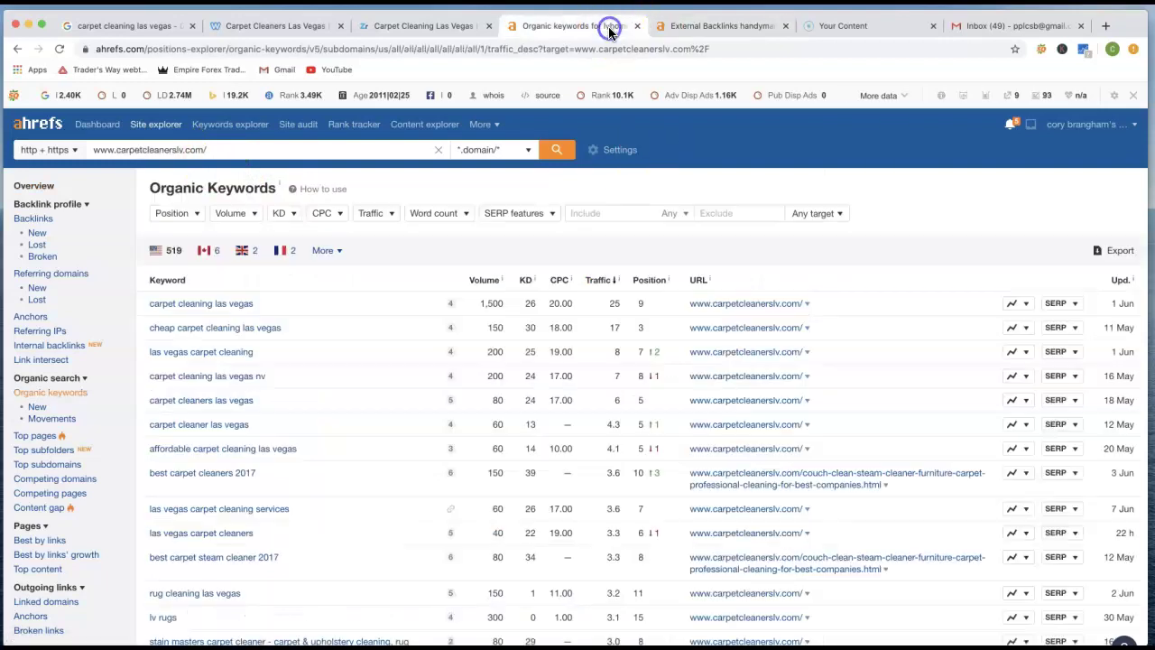
pyautogui.click(36, 187)
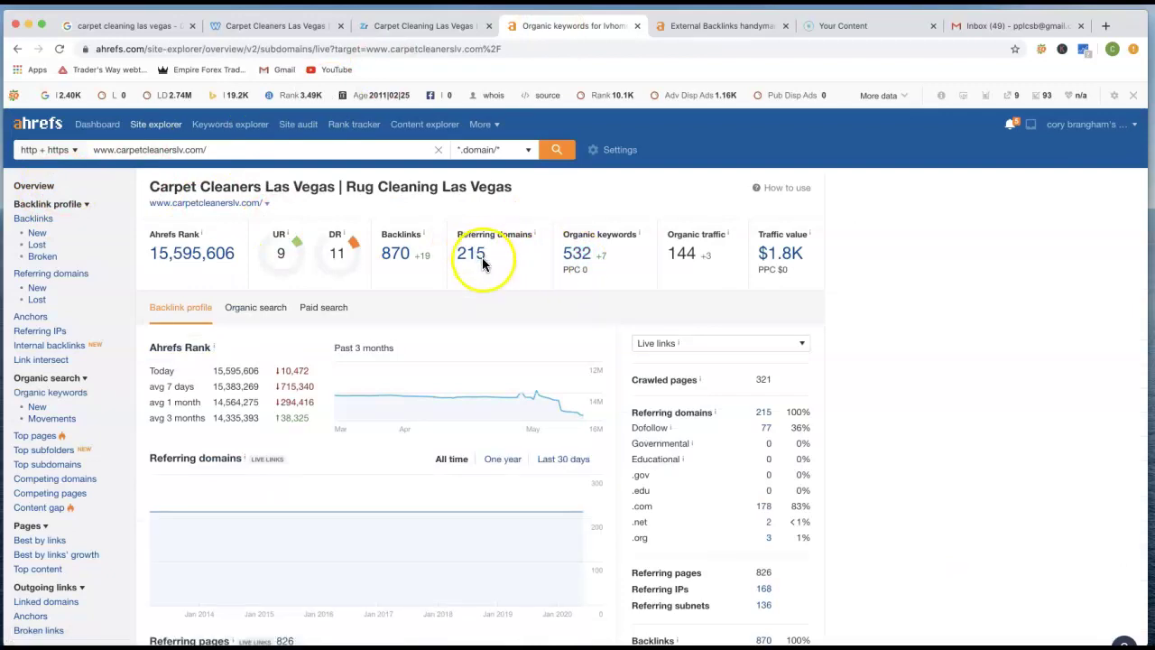
pyautogui.click(729, 25)
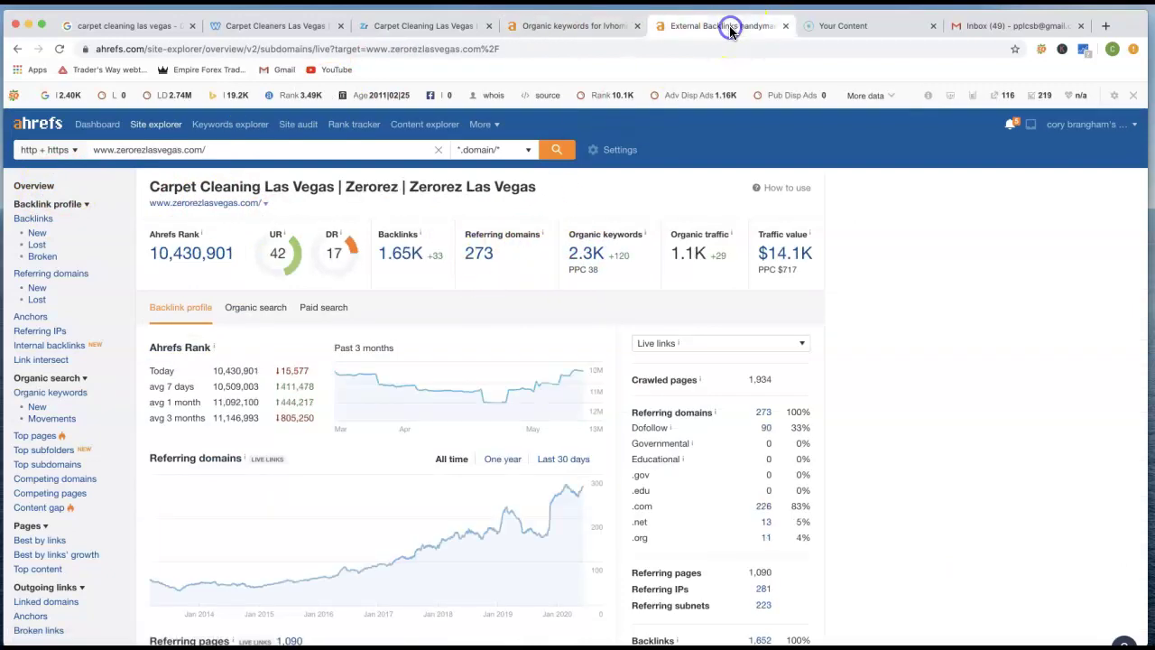
pyautogui.click(585, 27)
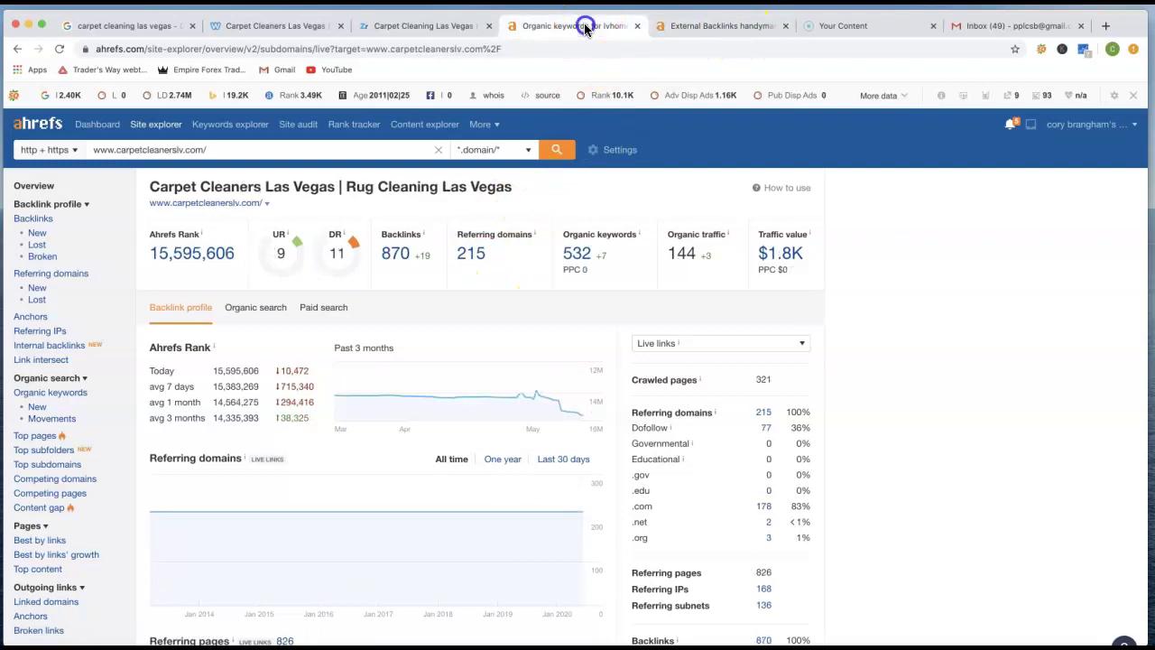
pyautogui.click(471, 27)
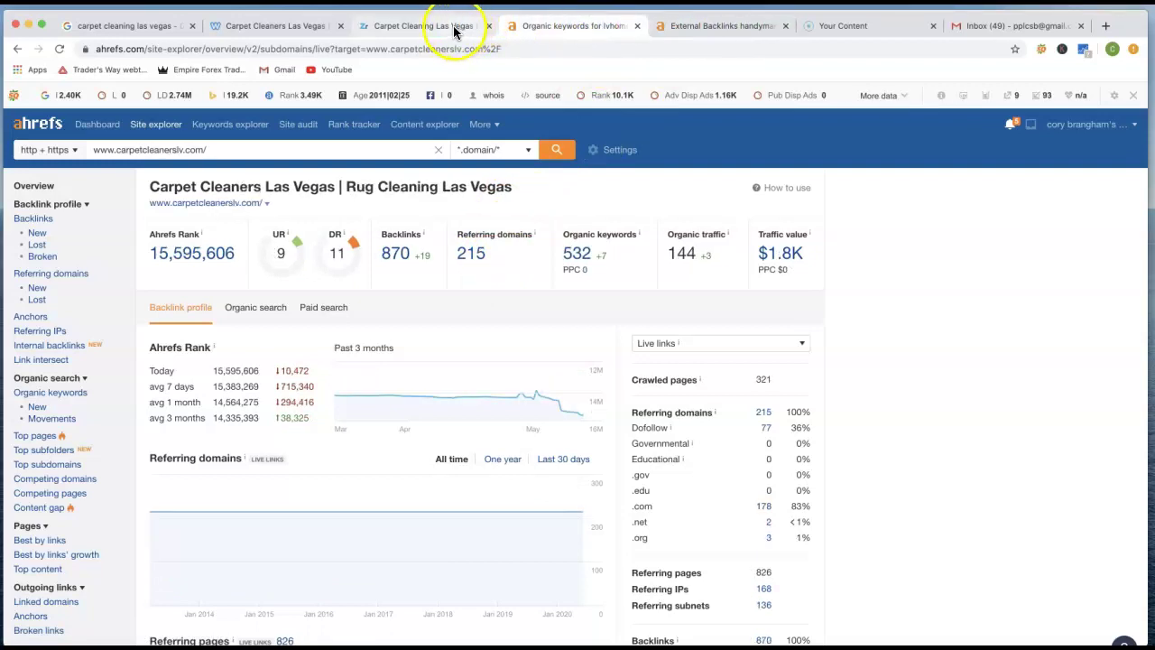
pyautogui.click(453, 29)
pyautogui.click(555, 27)
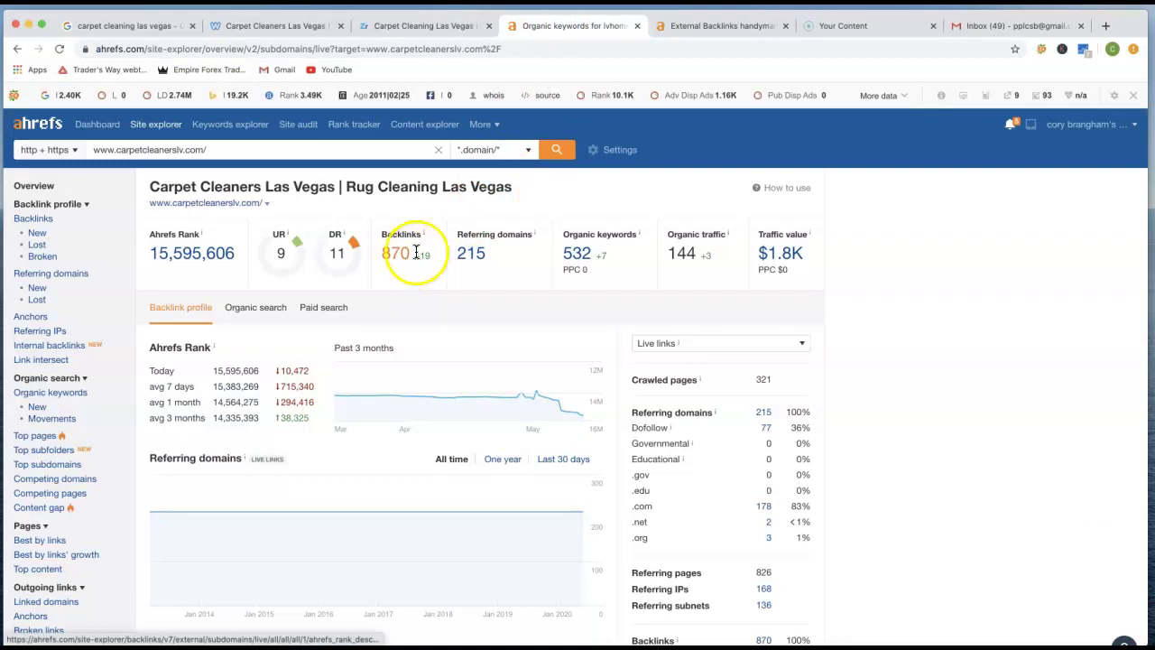
pyautogui.click(727, 25)
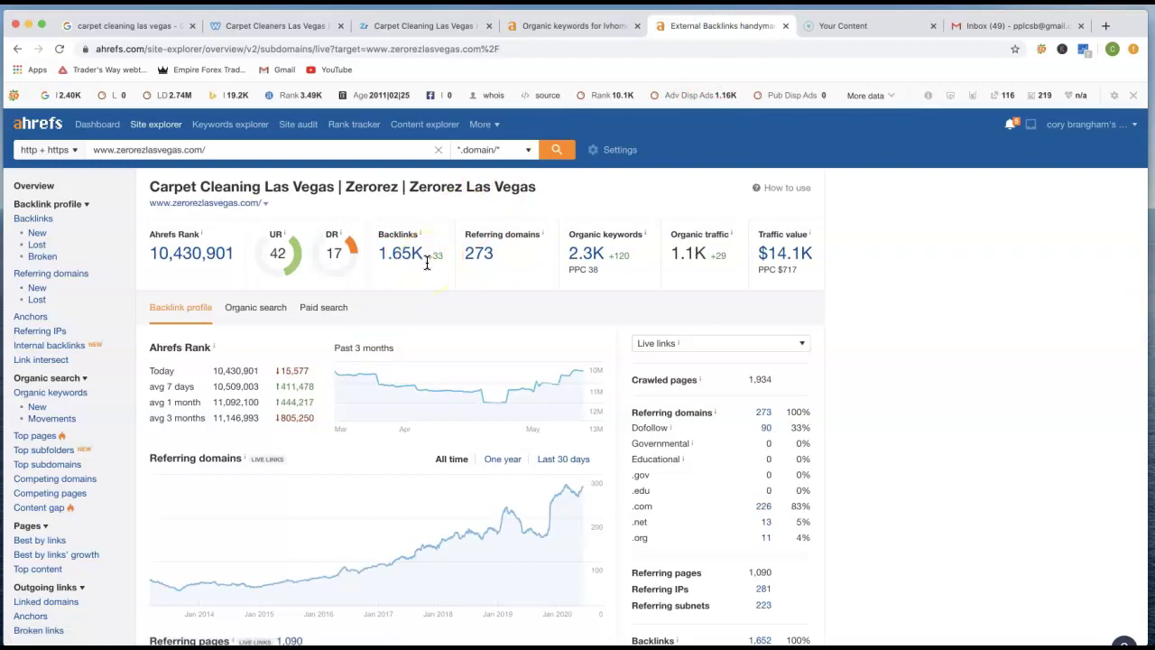
# - Open Zerorez's 2.3K organic keywords list and highlight the search volumes of two keyword rows
pyautogui.click(587, 253)
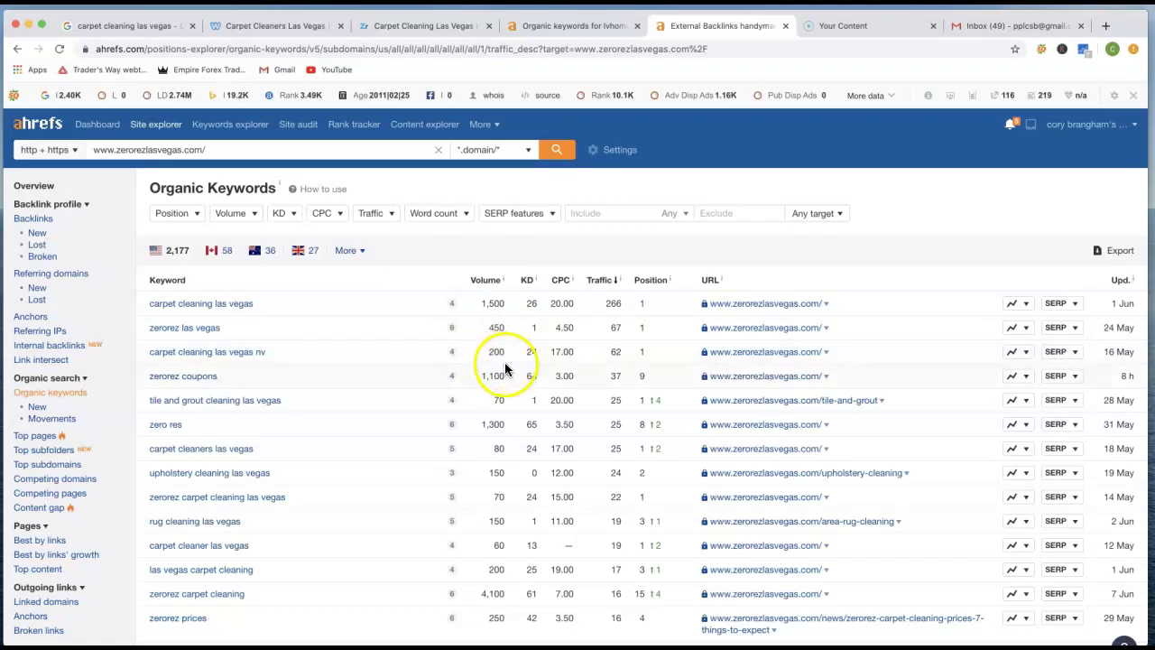
pyautogui.moveTo(505, 364); pyautogui.dragTo(492, 362)
pyautogui.click(513, 376)
pyautogui.click(490, 383)
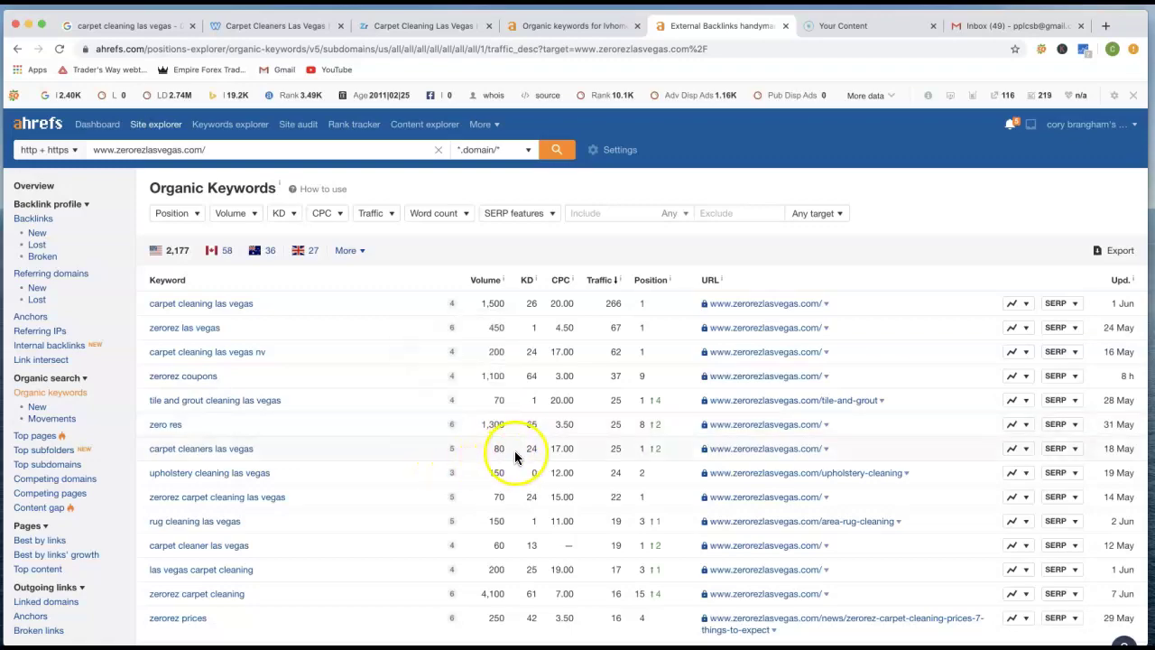
pyautogui.scroll(-10, 496, 505)
pyautogui.scroll(-10, 491, 515)
pyautogui.scroll(-10, 491, 516)
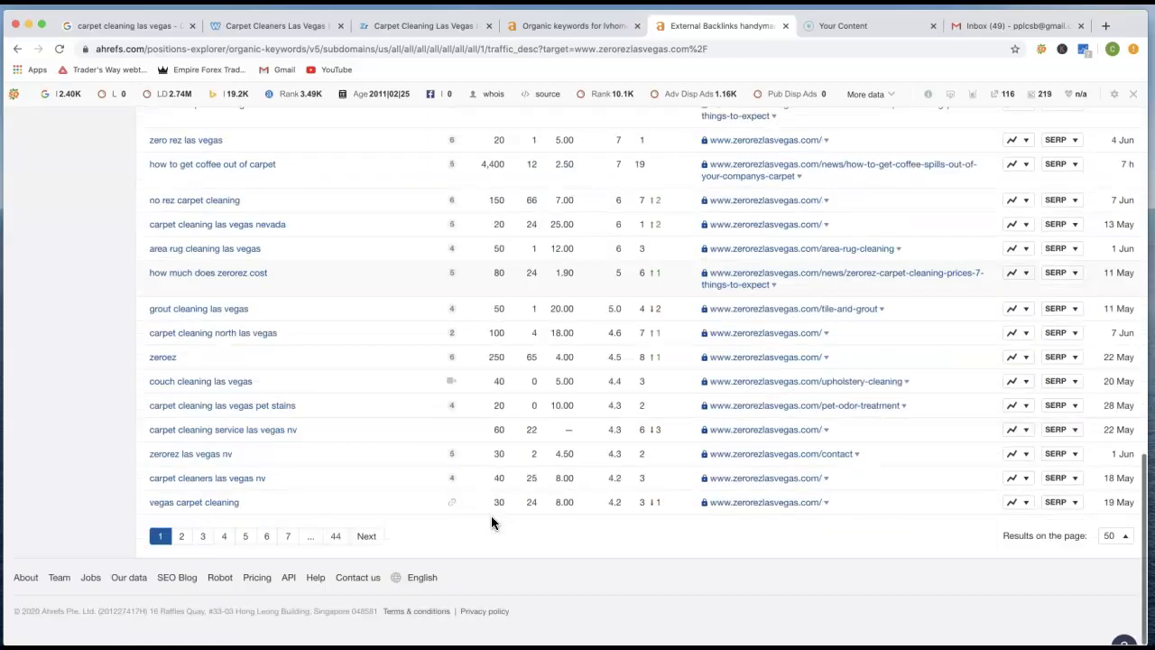
pyautogui.scroll(1, 492, 519)
pyautogui.scroll(2, 492, 519)
pyautogui.scroll(2, 492, 519)
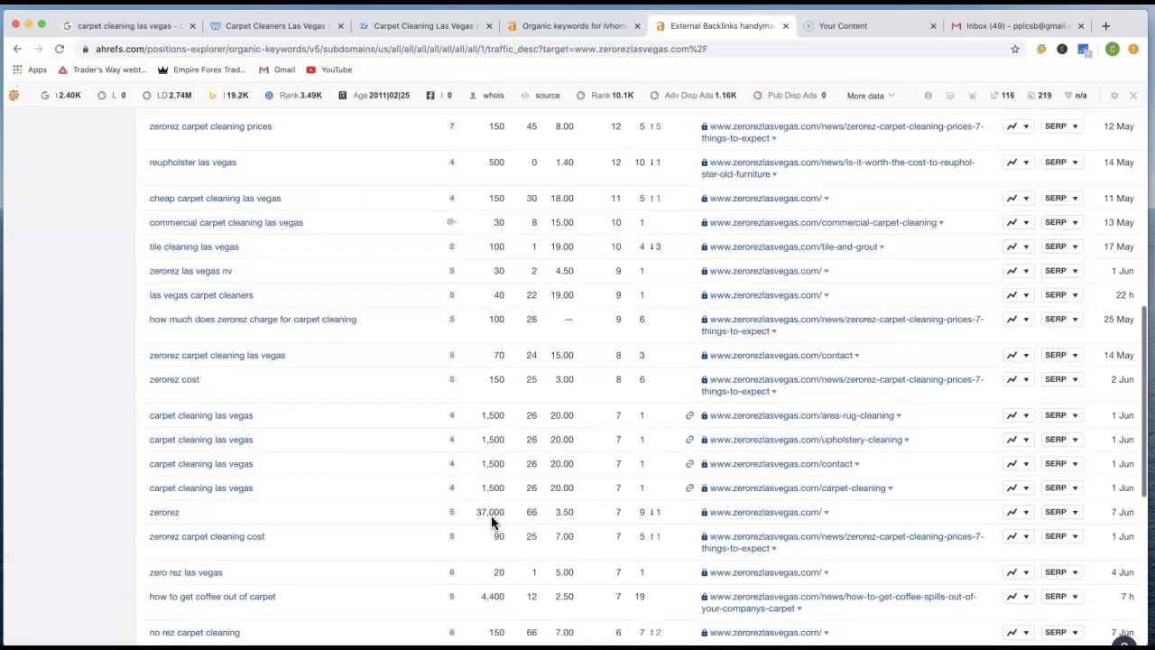
pyautogui.scroll(1, 491, 515)
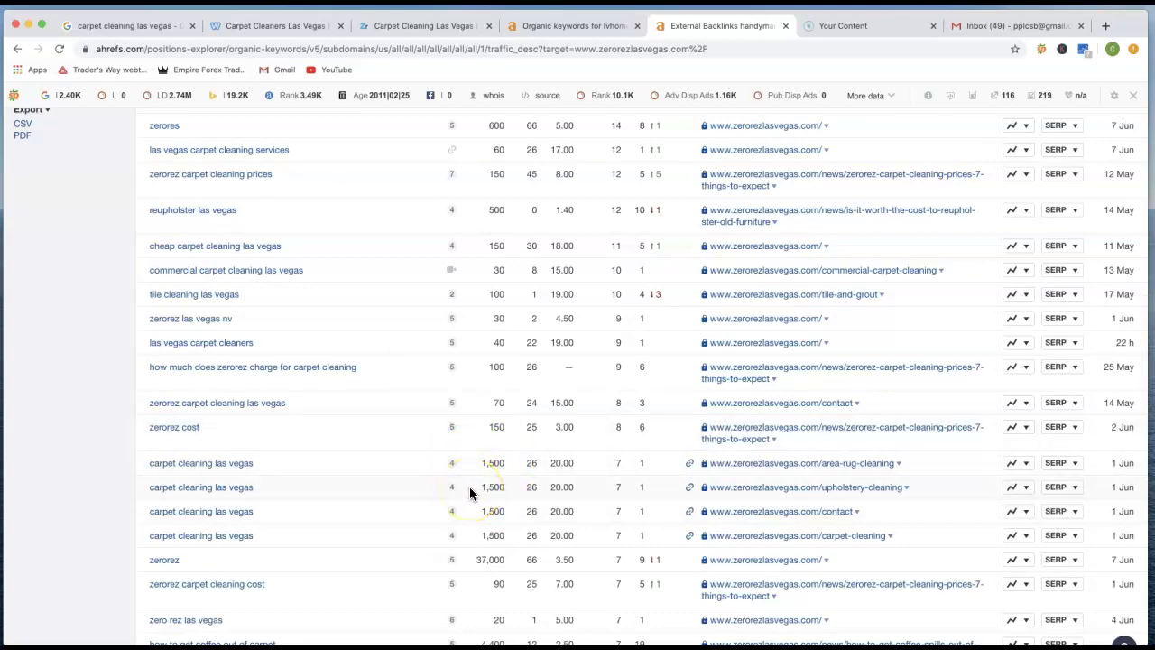
pyautogui.scroll(-1, 469, 486)
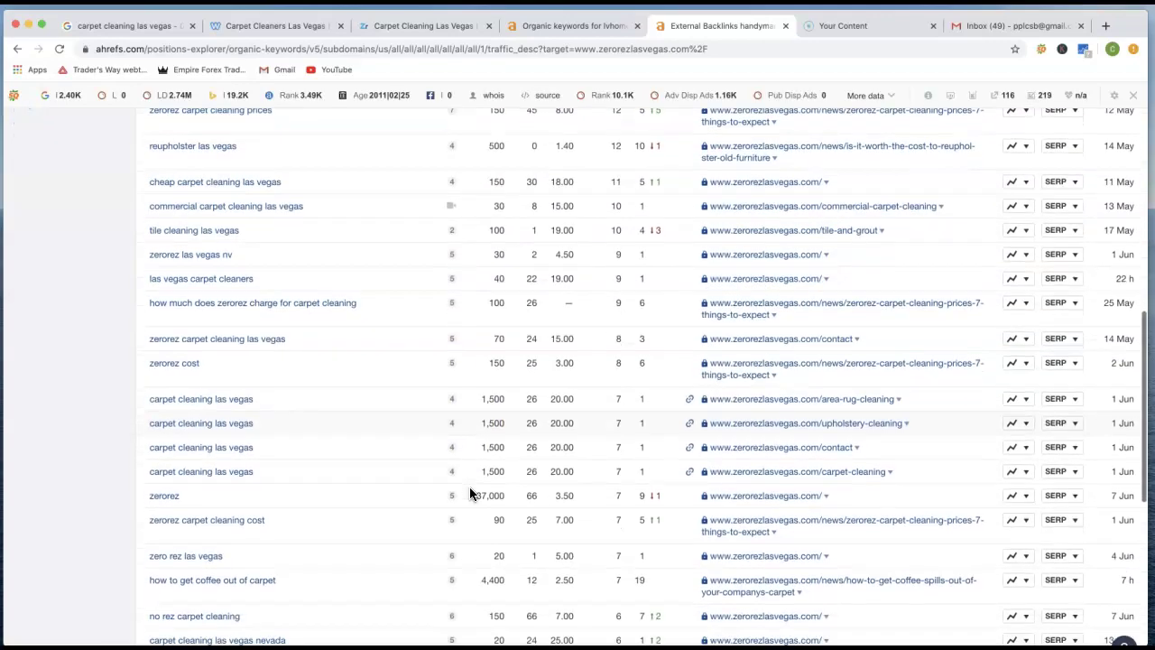
pyautogui.scroll(-1, 470, 492)
pyautogui.scroll(-2, 470, 492)
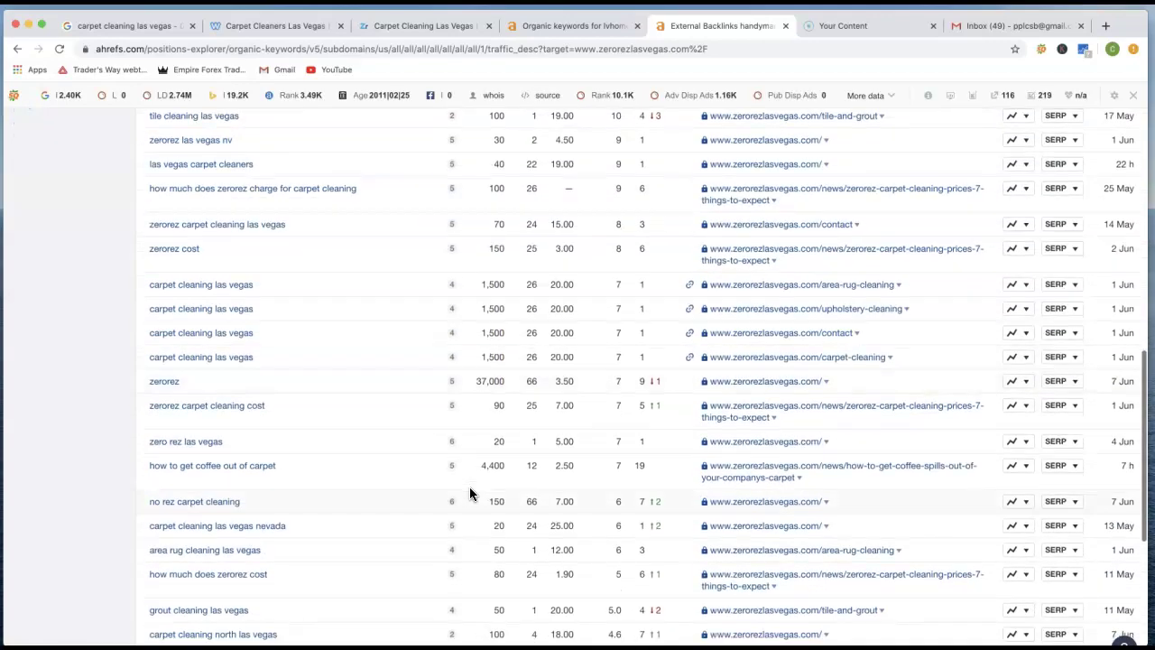
pyautogui.click(468, 432)
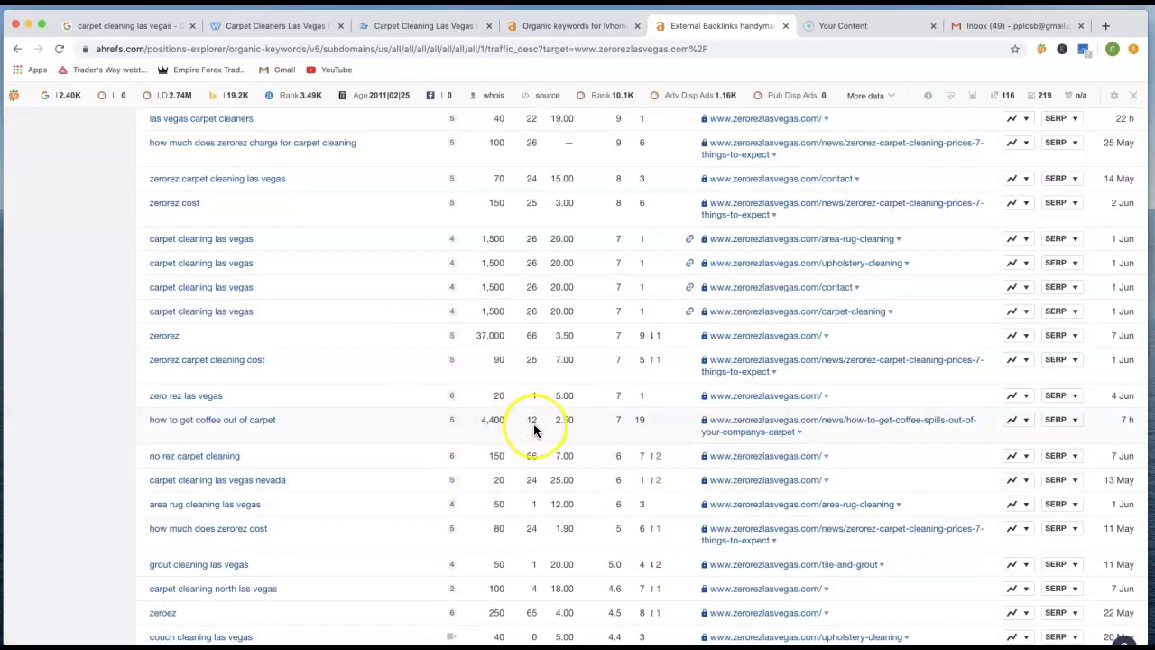
pyautogui.scroll(4, 533, 426)
pyautogui.scroll(3, 533, 424)
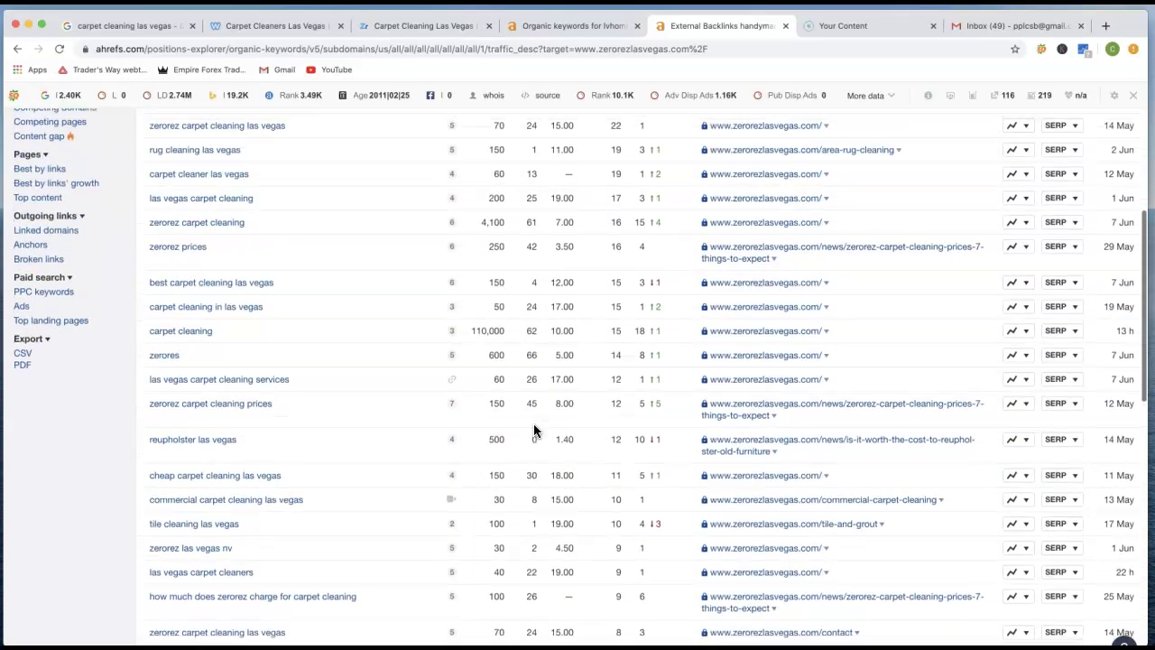
pyautogui.scroll(2, 533, 423)
pyautogui.scroll(3, 533, 423)
pyautogui.scroll(2, 534, 424)
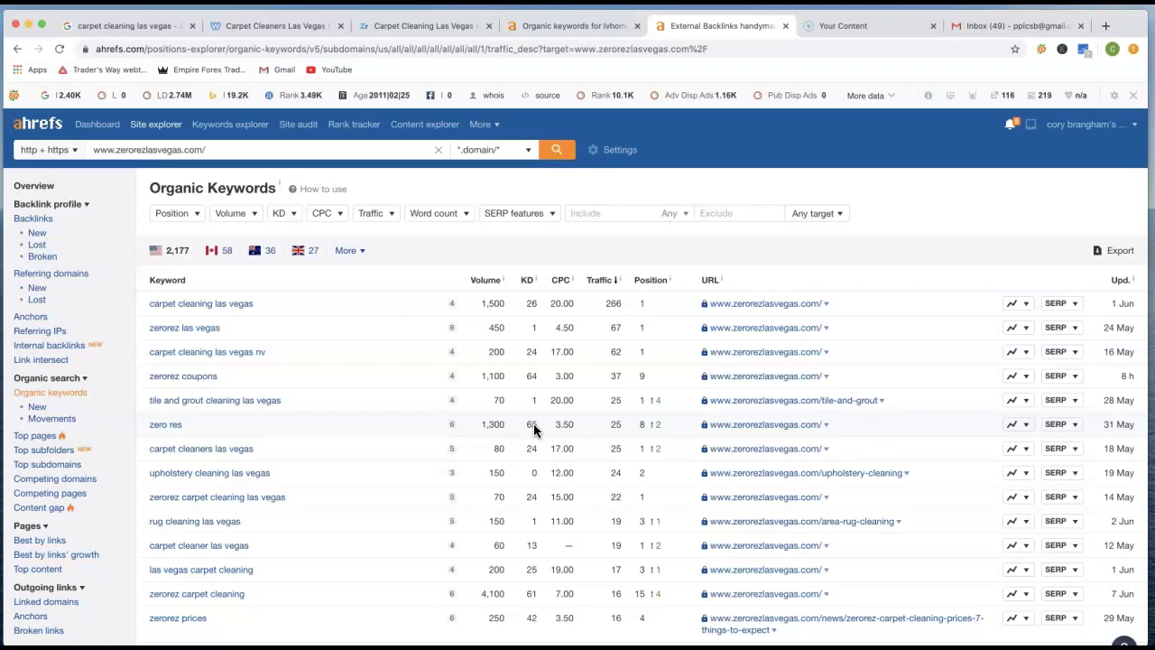
# - Check carpetcleanerslv.com's overview, then open zerorezlasvegas.com's overview and its 1.65K backlinks report
pyautogui.click(562, 24)
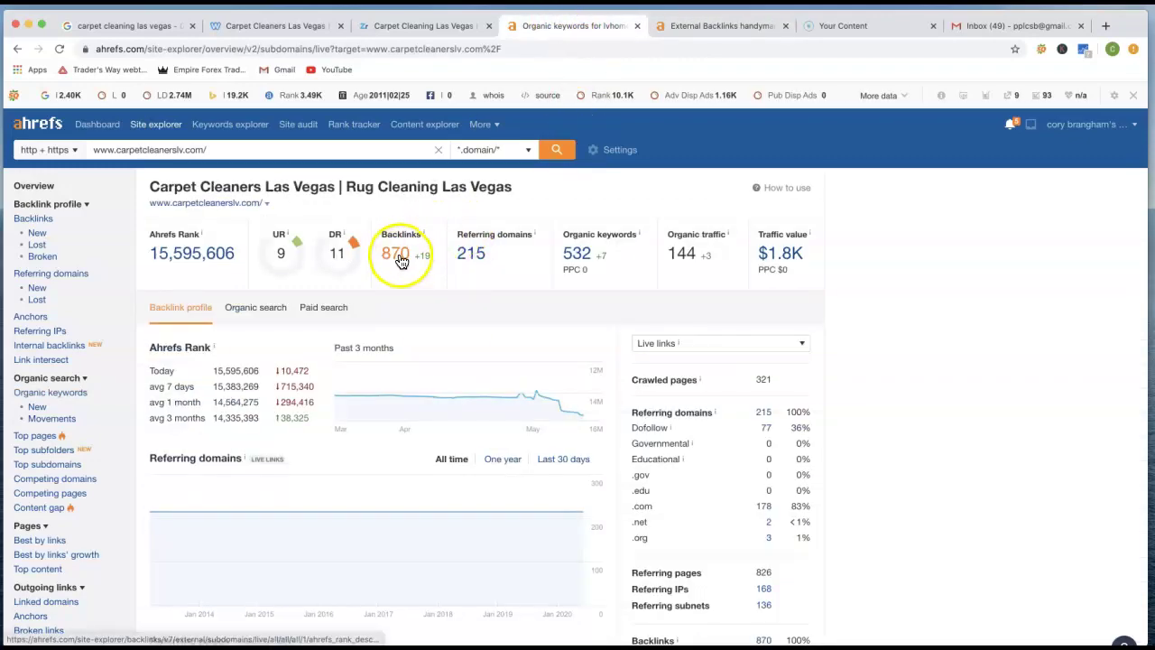
pyautogui.click(713, 26)
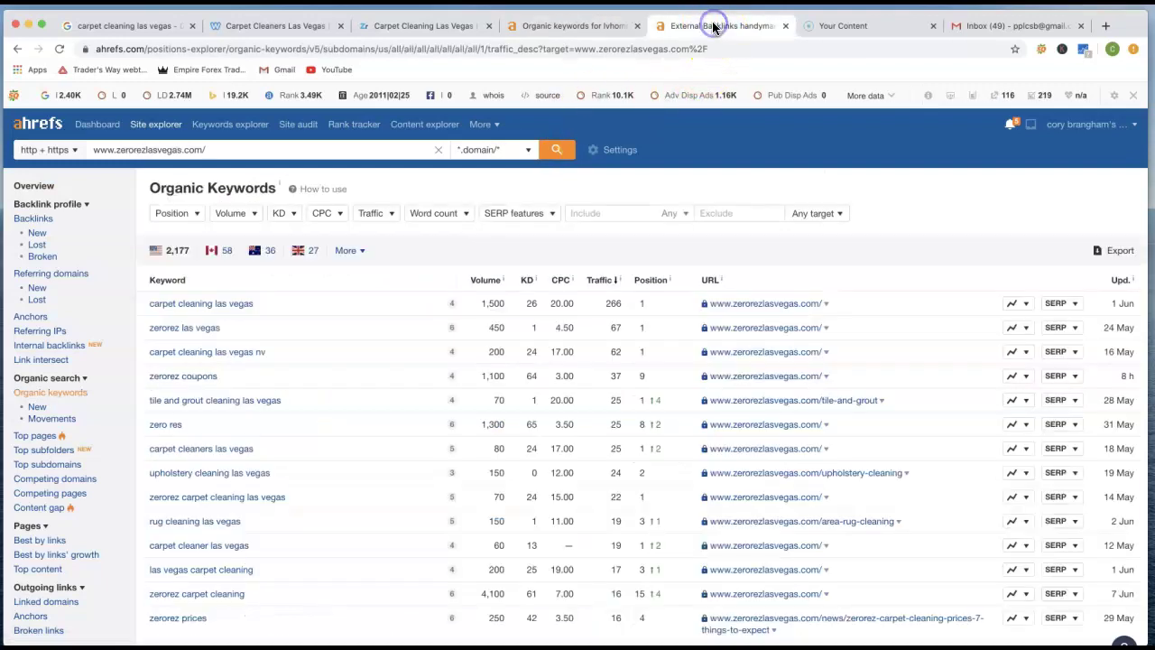
pyautogui.click(35, 191)
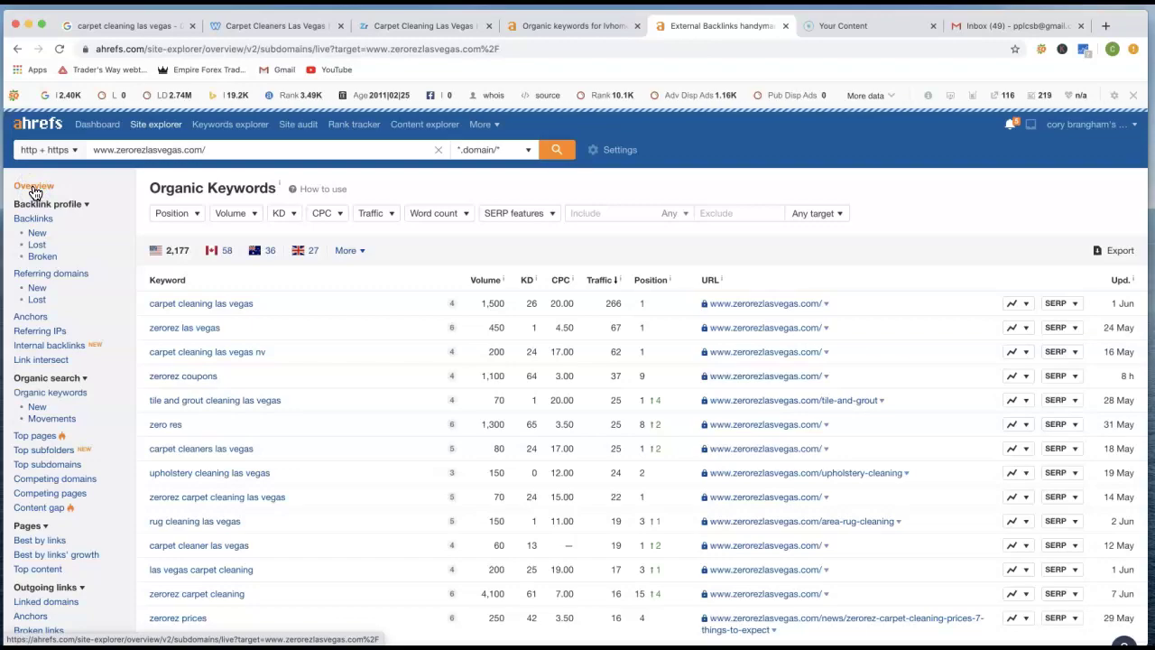
pyautogui.click(35, 187)
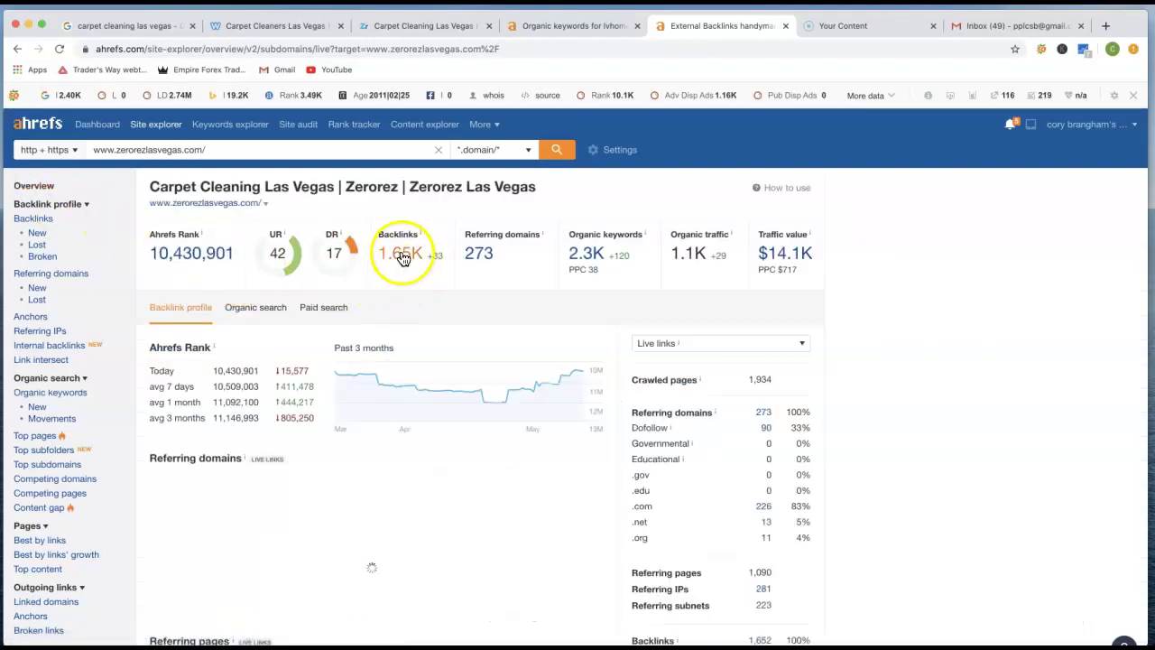
pyautogui.click(404, 258)
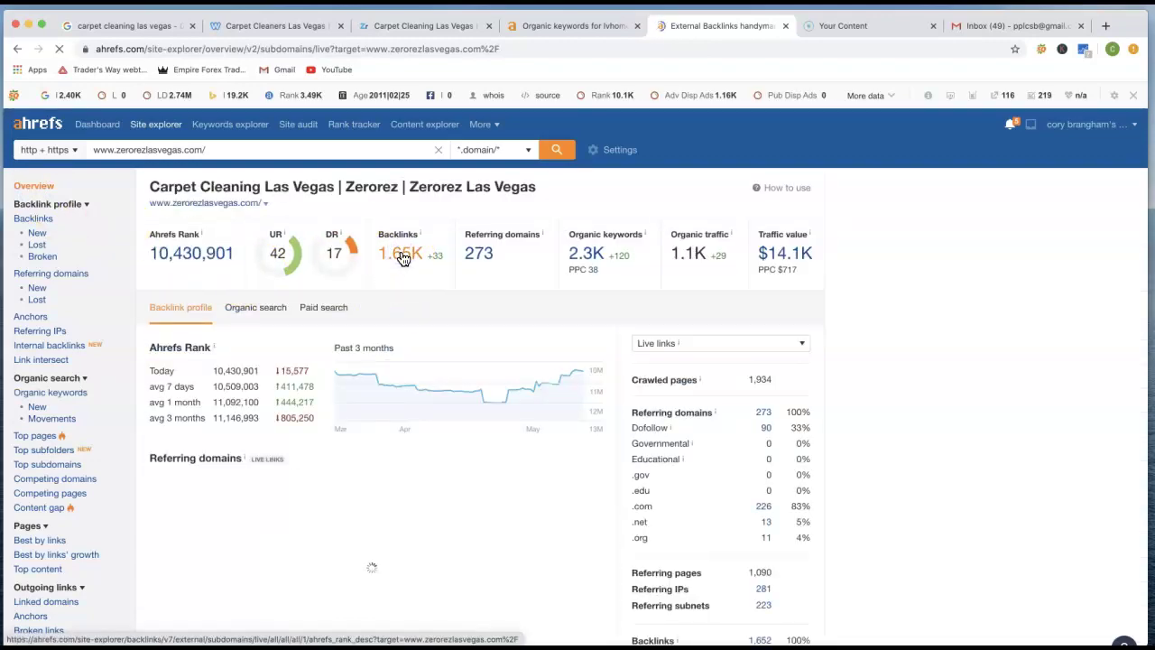
# - Scroll through Zerorez's 1,608 live backlinks to the pagination and back to the top
pyautogui.scroll(-1, 361, 554)
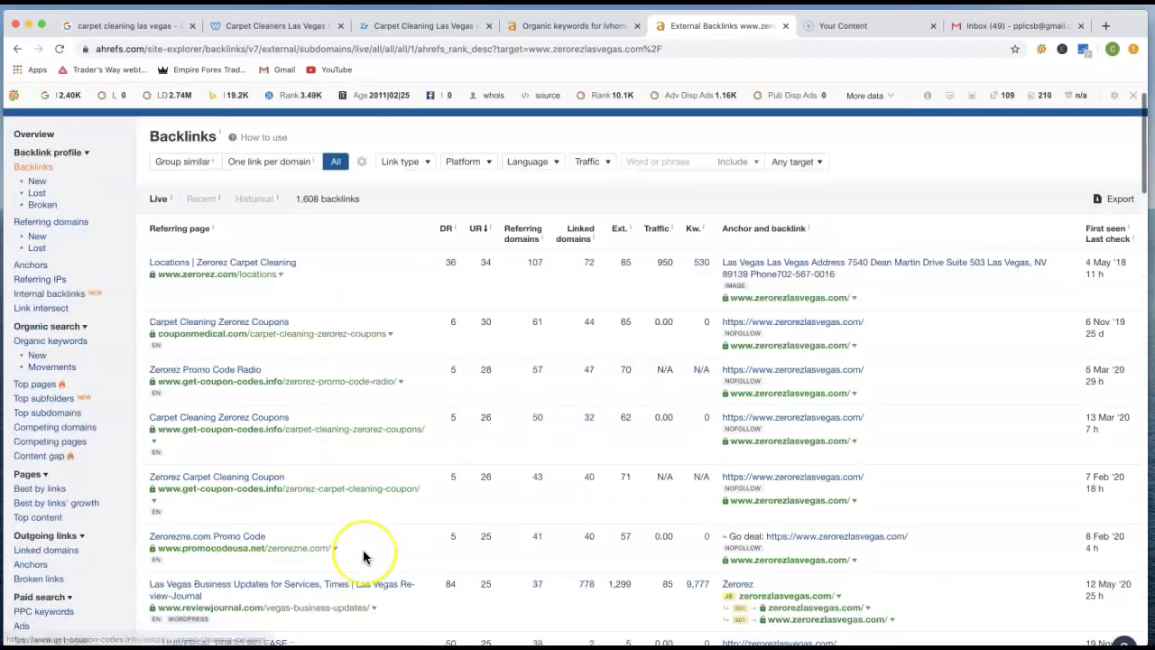
pyautogui.scroll(-3, 361, 555)
pyautogui.scroll(-3, 361, 554)
pyautogui.scroll(-3, 361, 554)
pyautogui.scroll(-3, 363, 557)
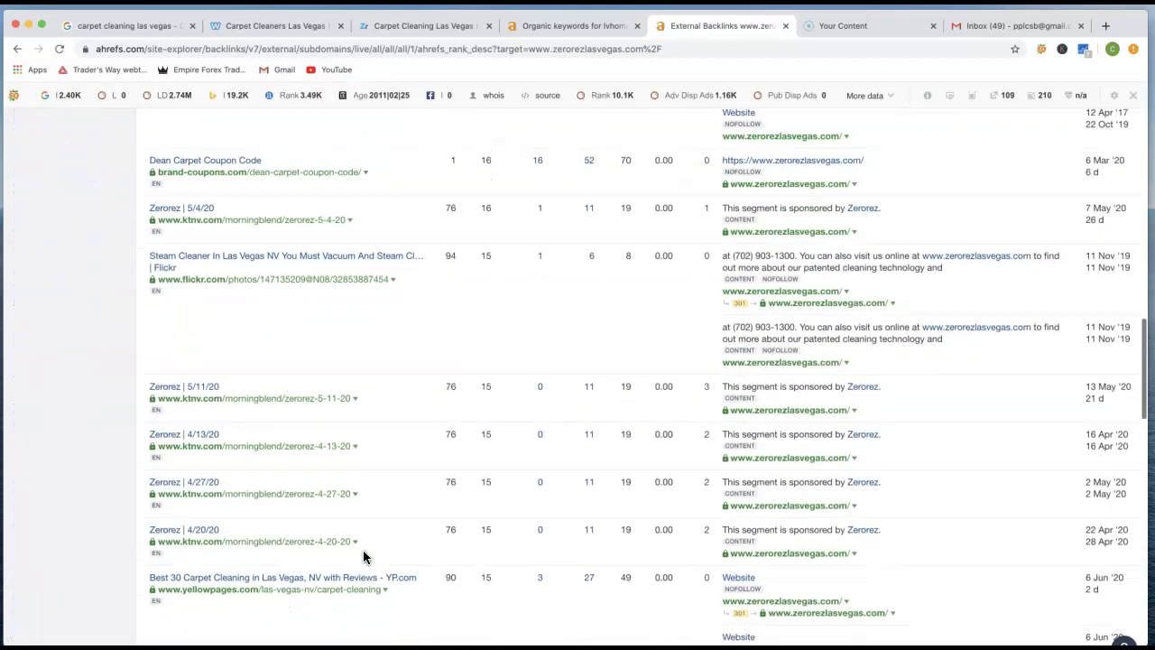
pyautogui.scroll(-4, 362, 557)
pyautogui.scroll(-3, 363, 557)
pyautogui.scroll(-3, 363, 556)
pyautogui.scroll(-3, 363, 557)
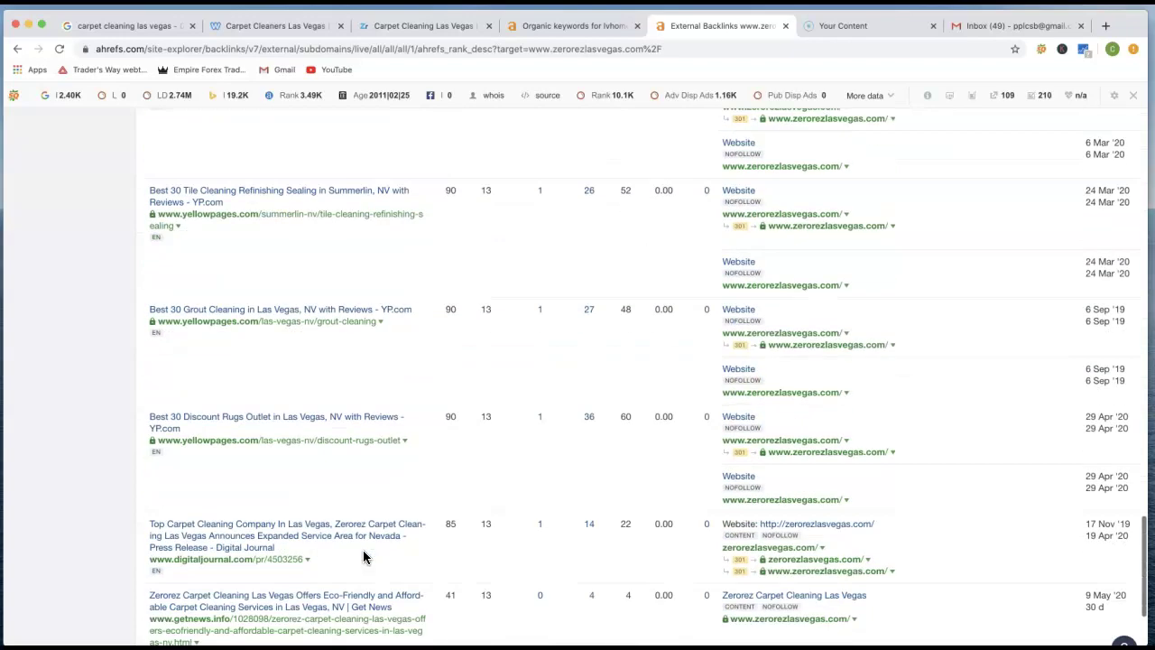
pyautogui.scroll(-1, 363, 557)
pyautogui.scroll(-2, 363, 556)
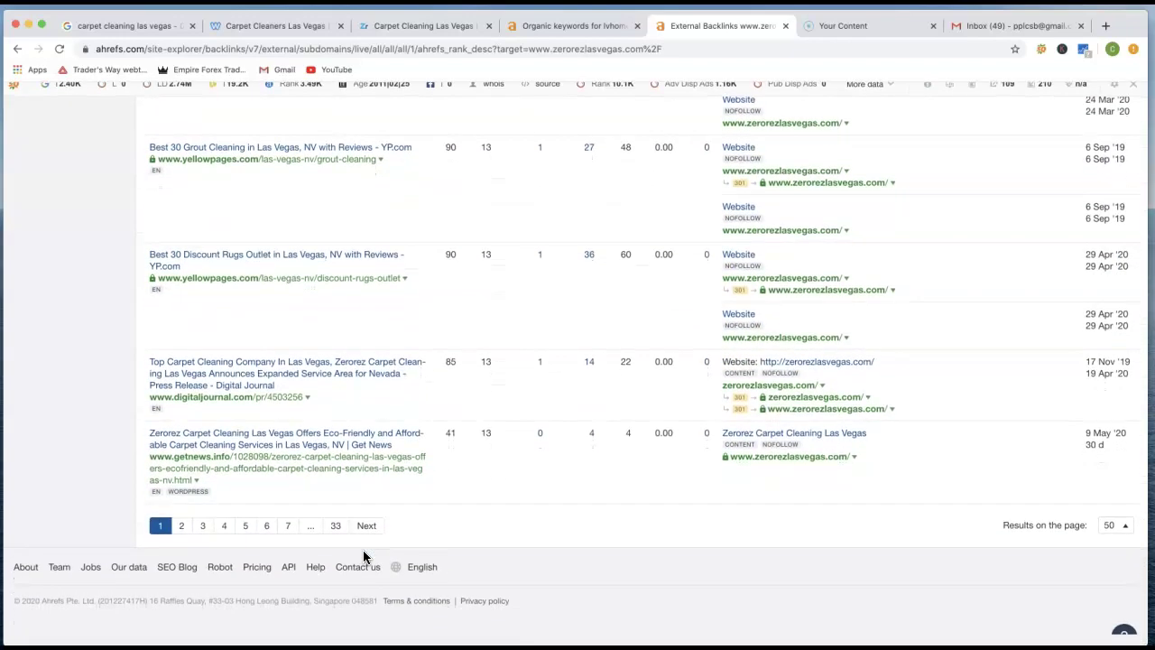
pyautogui.scroll(3, 363, 556)
pyautogui.scroll(2, 363, 557)
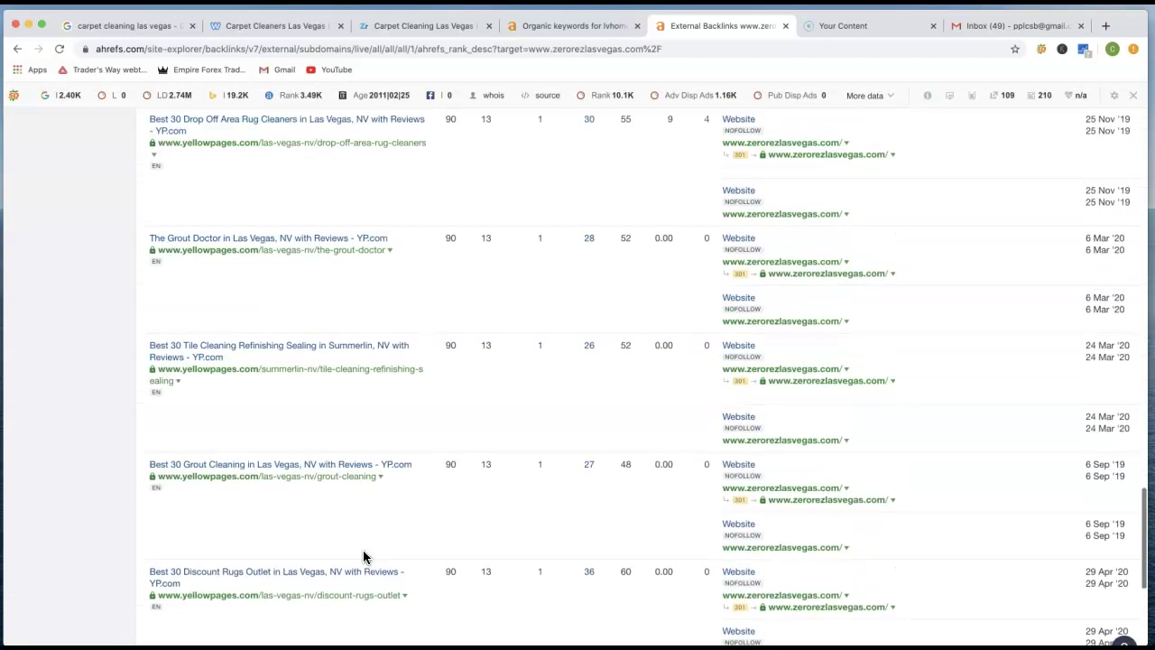
pyautogui.scroll(1, 363, 557)
pyautogui.scroll(2, 363, 557)
pyautogui.scroll(2, 363, 557)
pyautogui.scroll(5, 363, 557)
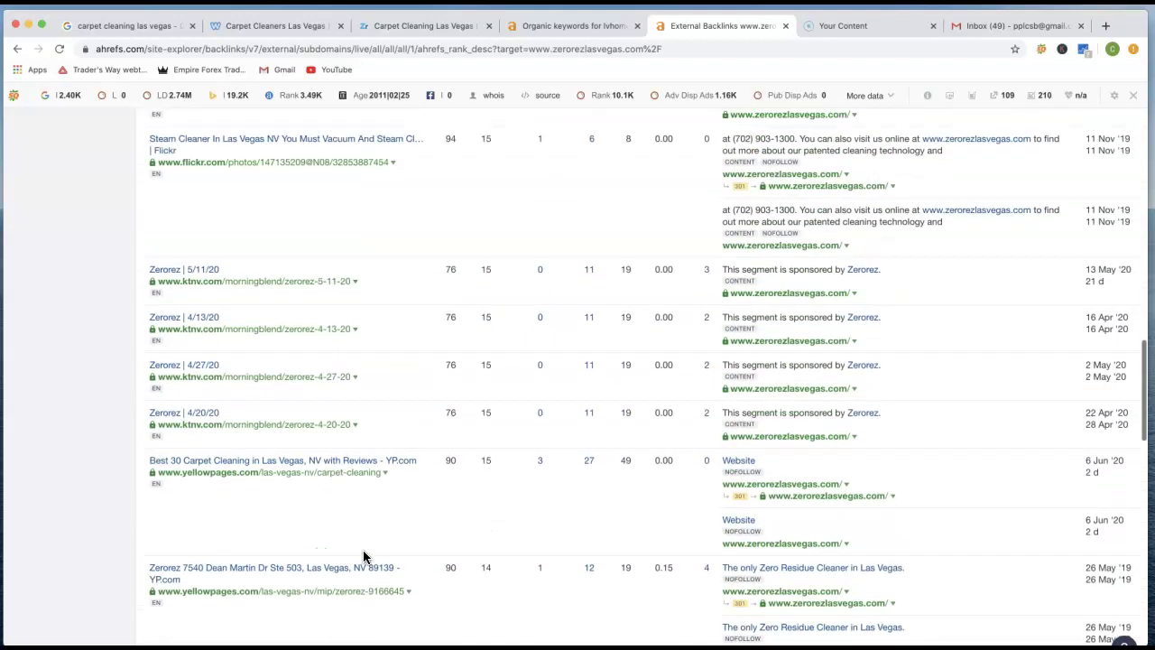
pyautogui.scroll(2, 363, 557)
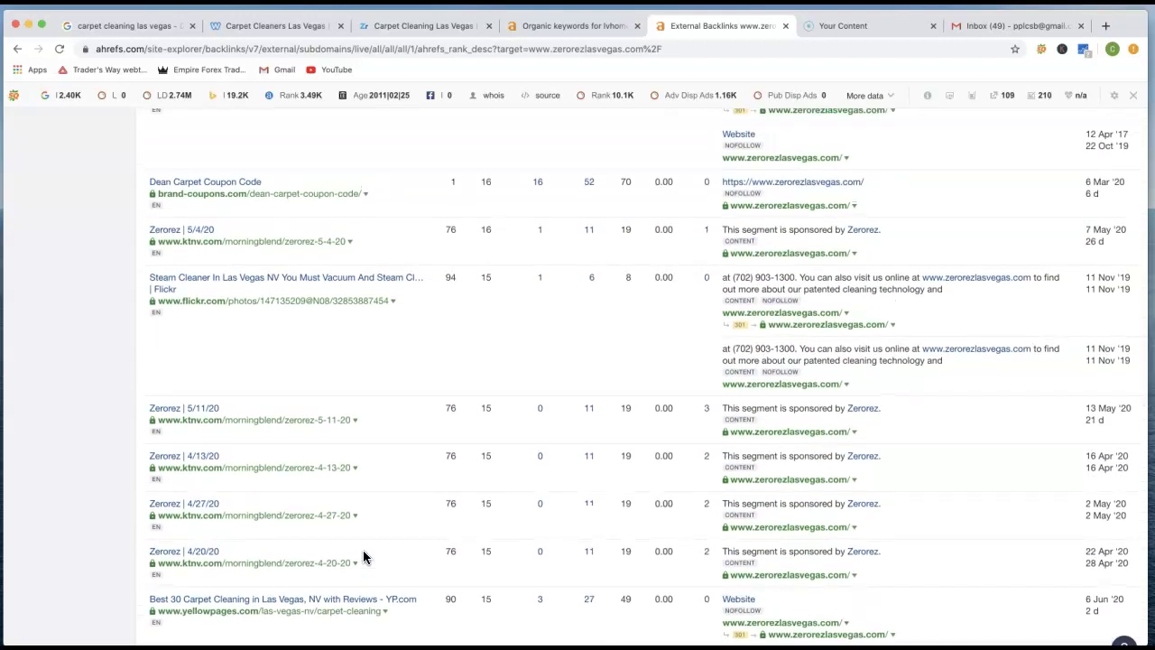
pyautogui.scroll(1, 362, 557)
pyautogui.scroll(10, 363, 557)
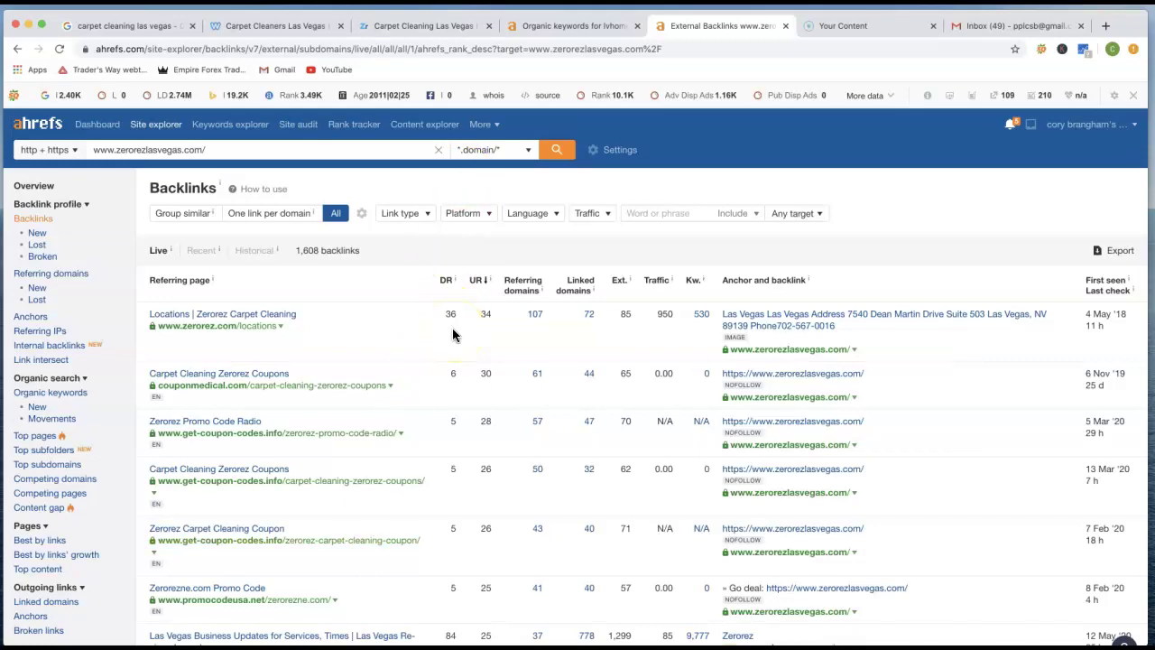
pyautogui.click(124, 29)
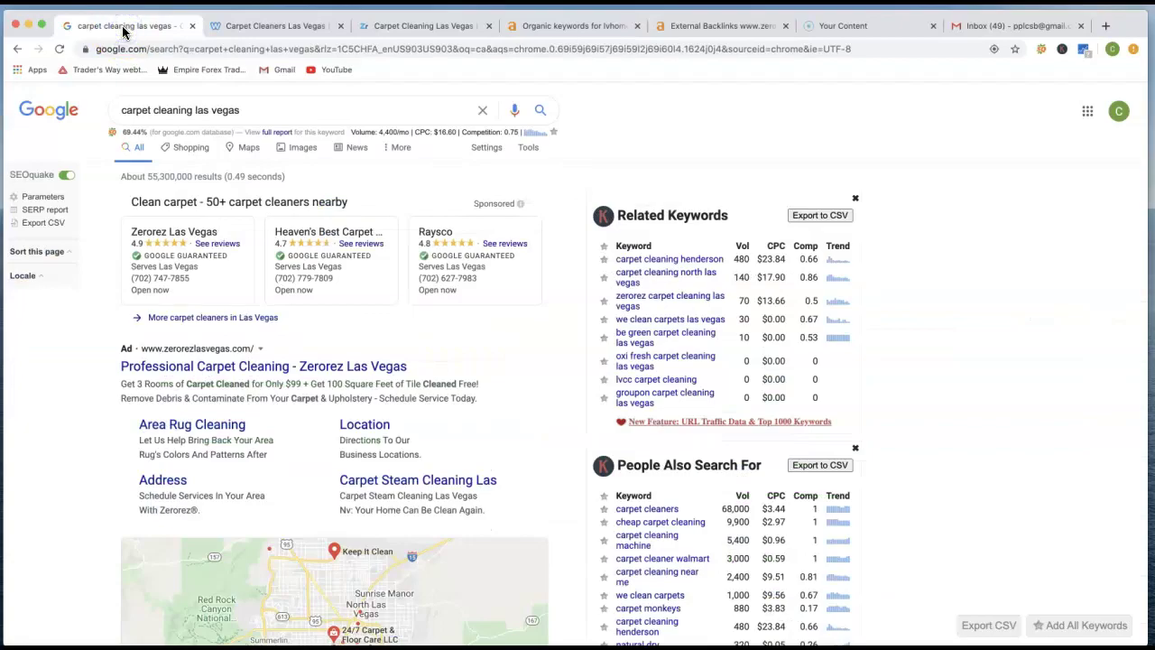
pyautogui.scroll(-5, 349, 388)
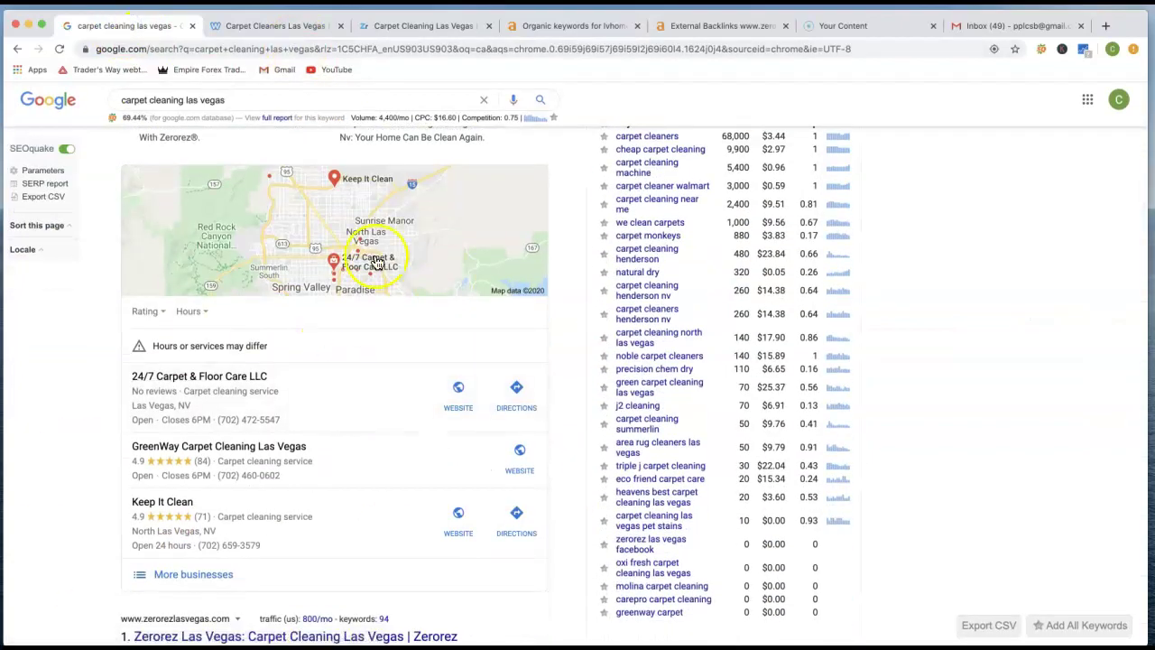
pyautogui.scroll(-5, 304, 549)
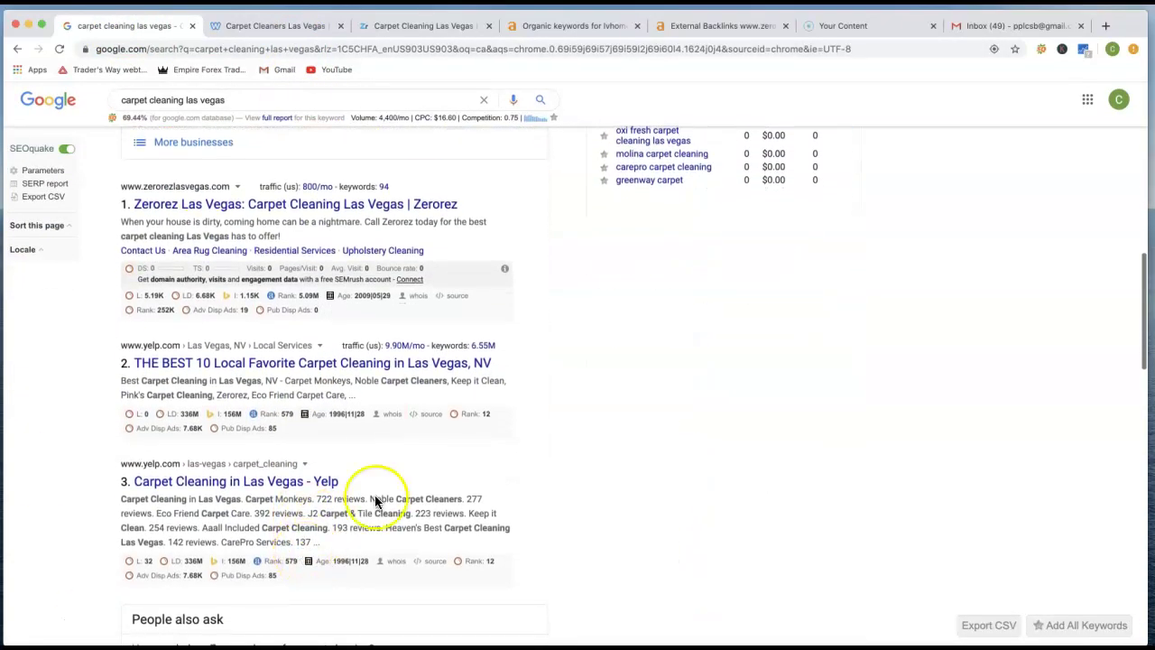
pyautogui.scroll(-3, 271, 495)
pyautogui.scroll(1, 270, 465)
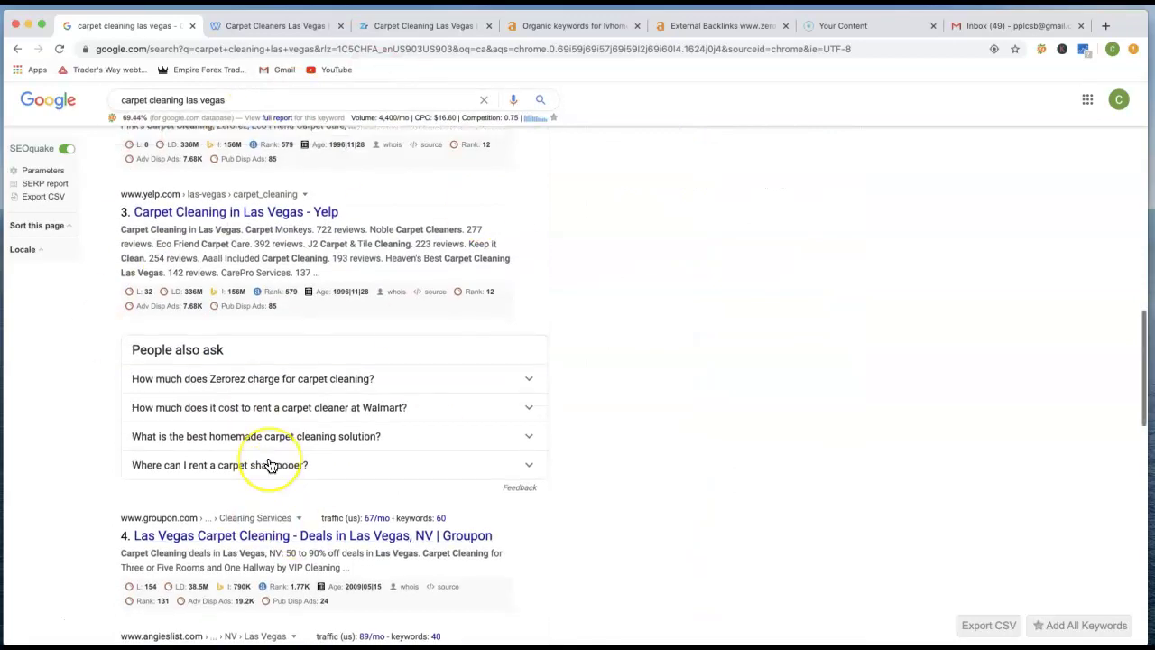
pyautogui.scroll(5, 270, 465)
pyautogui.scroll(2, 271, 465)
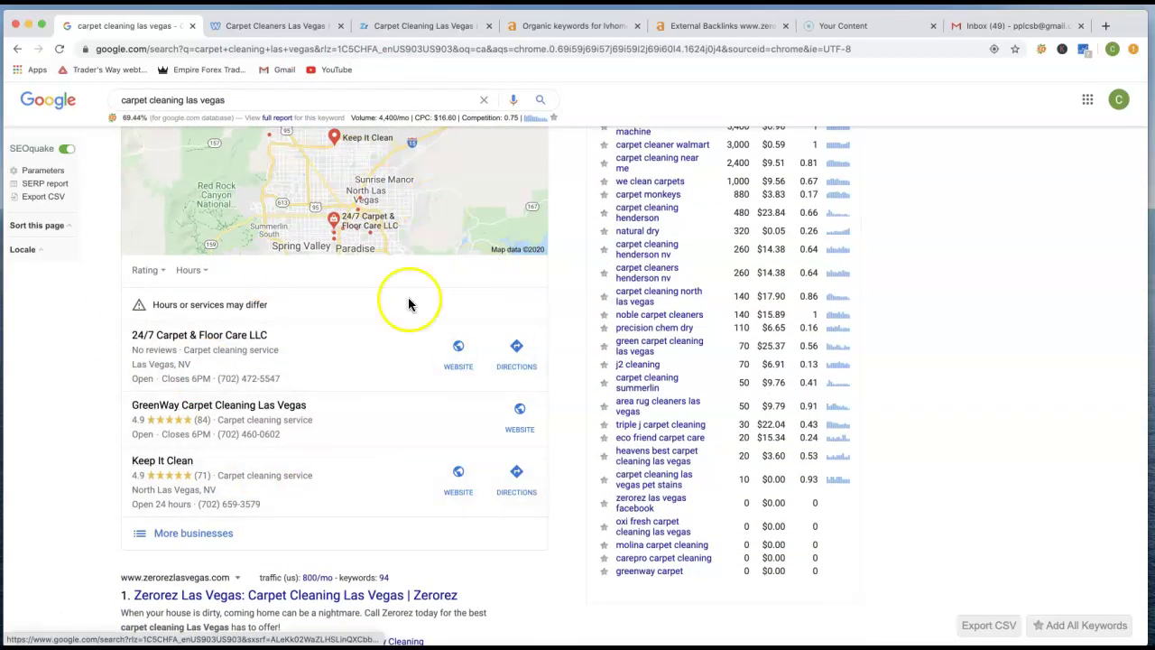
pyautogui.scroll(2, 408, 303)
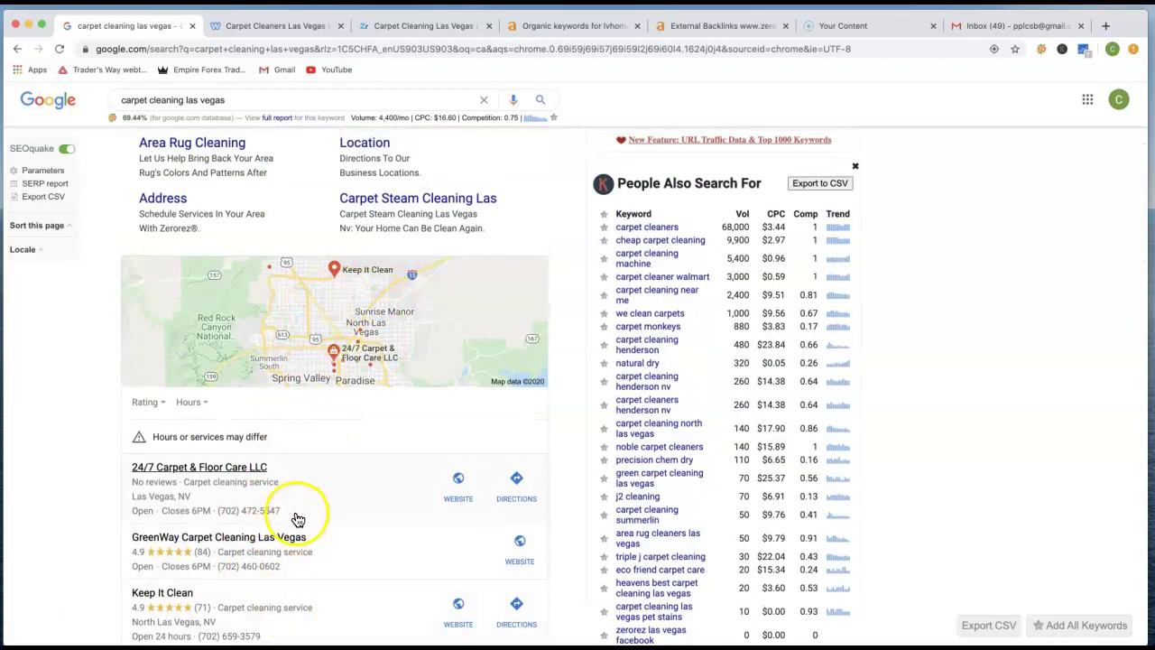
pyautogui.scroll(-2, 297, 518)
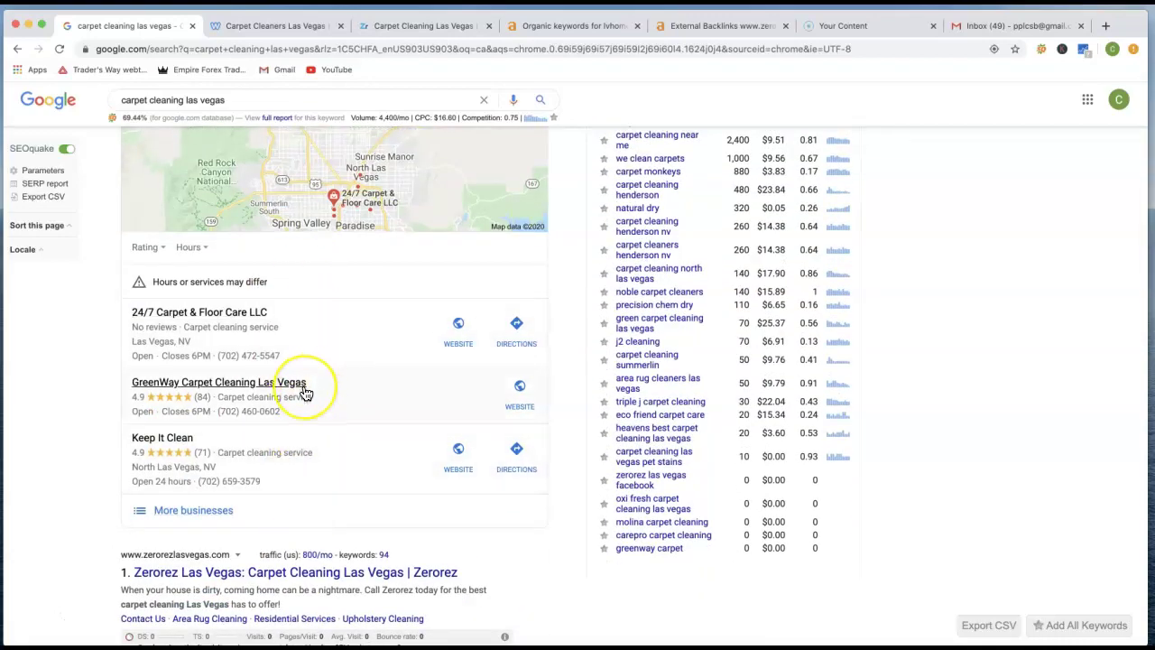
pyautogui.scroll(2, 310, 387)
pyautogui.scroll(1, 307, 390)
pyautogui.scroll(1, 305, 393)
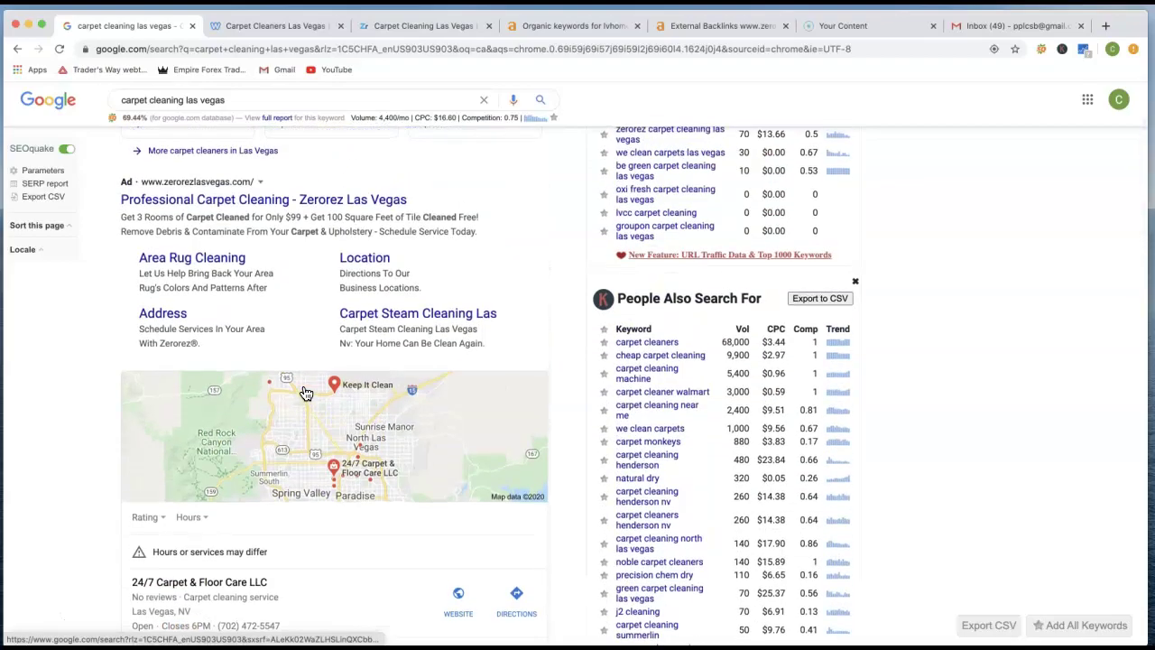
pyautogui.click(397, 327)
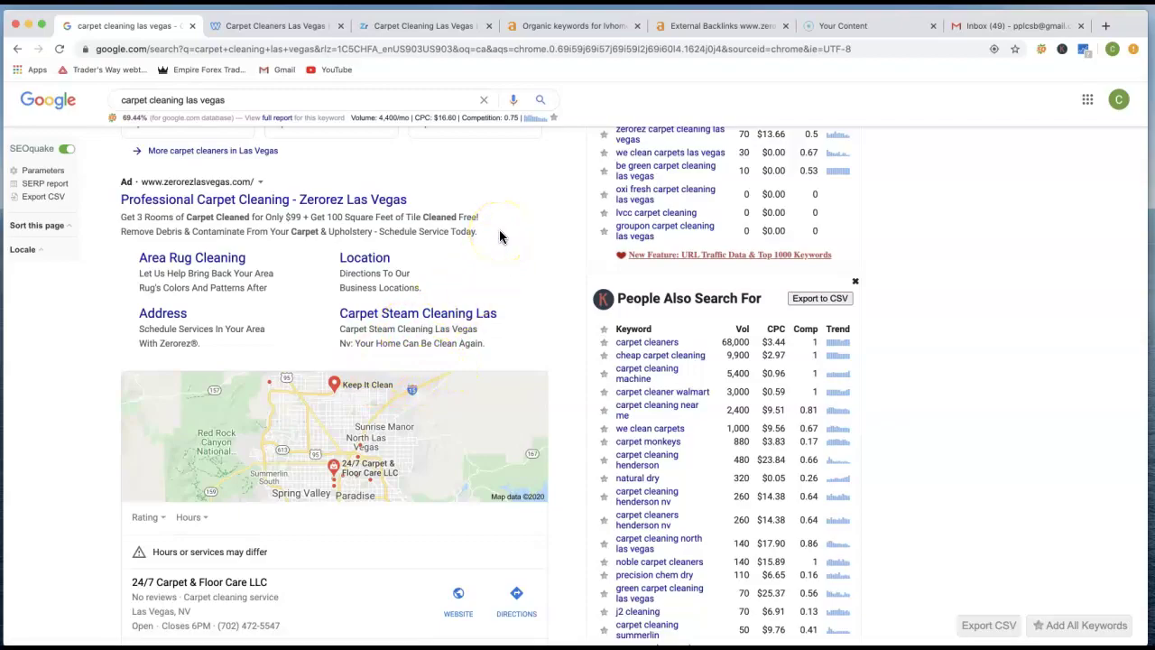
pyautogui.scroll(2, 501, 237)
pyautogui.scroll(2, 501, 237)
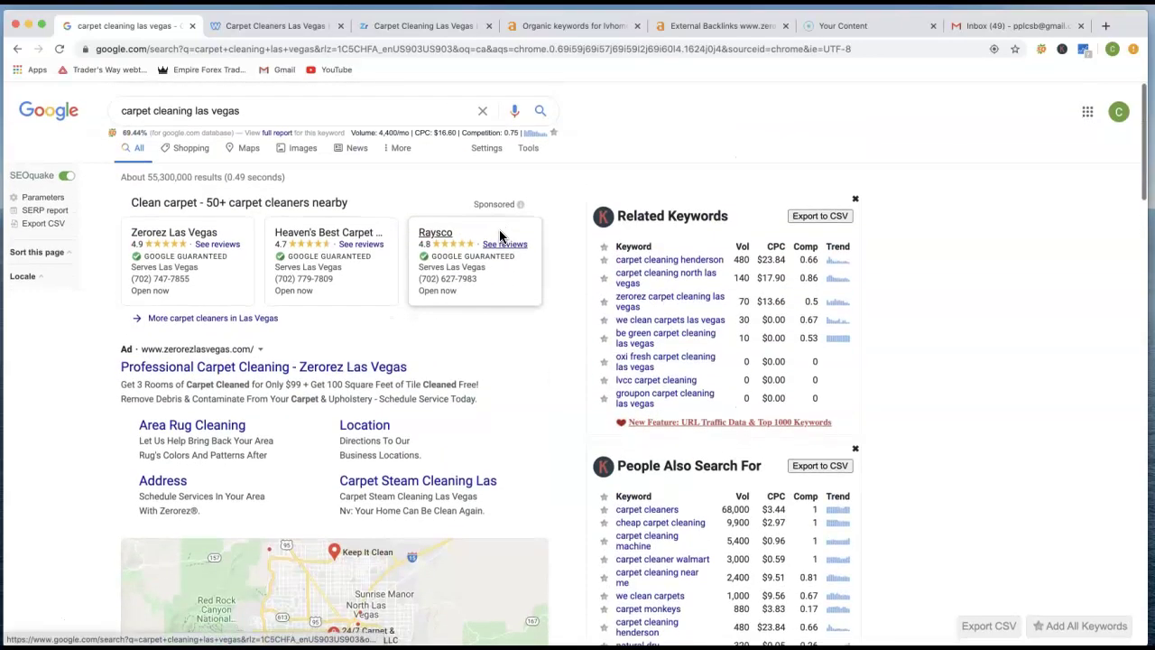